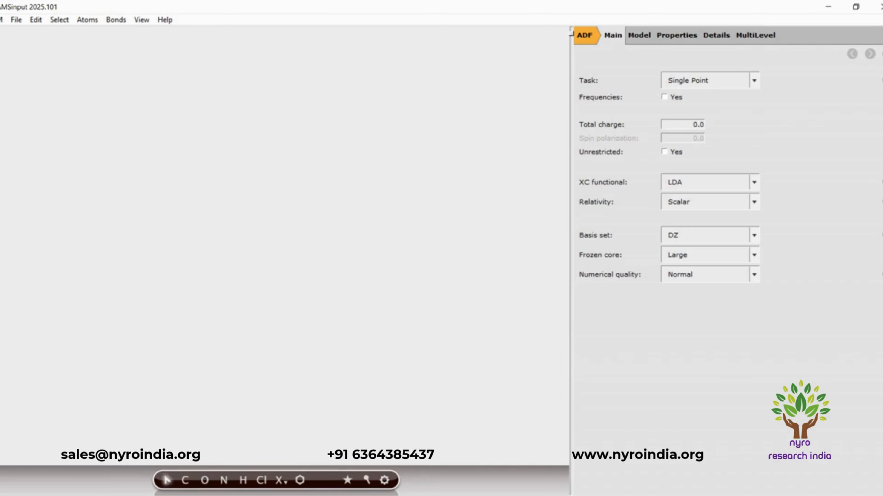
Search for "Amm" and add the Ammonia (ADF) molecule to the empty workspace.
{"action": "key", "text": "ctrl+f"}
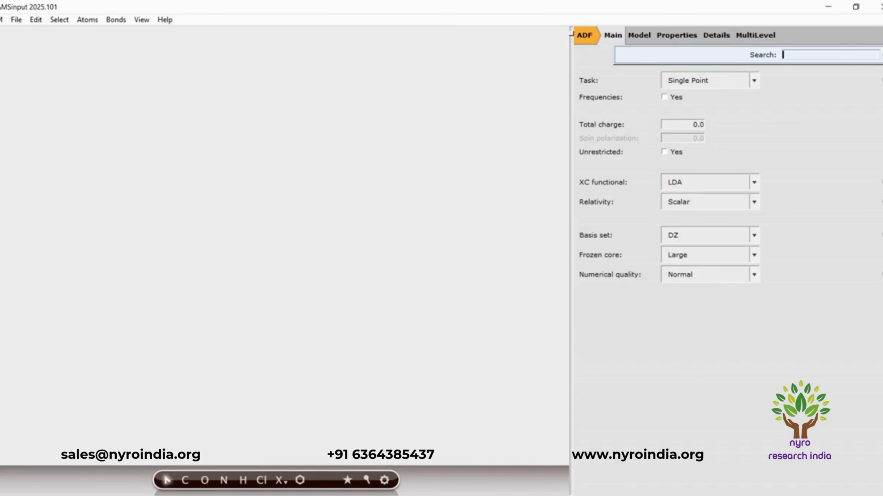
{"action": "type", "text": "Amm"}
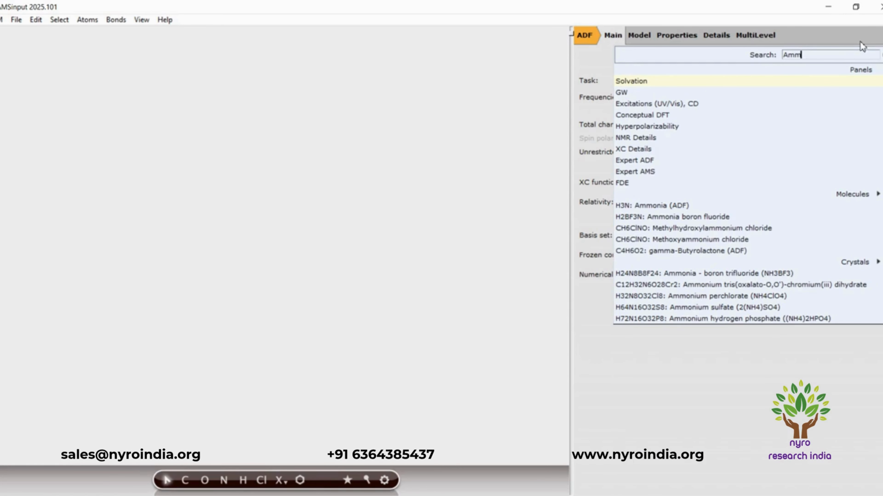
{"action": "left_click", "coordinate": [670, 205]}
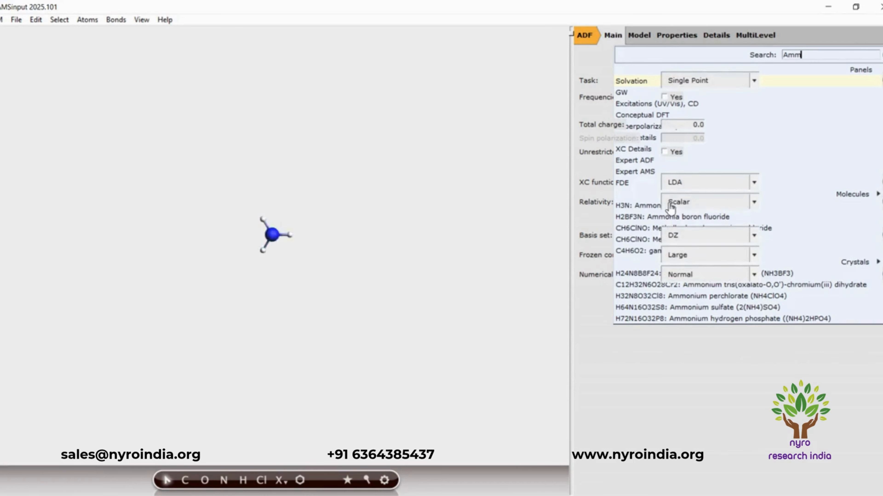
Symmetrize the ammonia structure.
{"action": "left_click_drag", "start_coordinate": [352, 267], "coordinate": [231, 400]}
{"action": "left_click", "coordinate": [359, 367]}
{"action": "left_click_drag", "start_coordinate": [358, 366], "coordinate": [467, 344]}
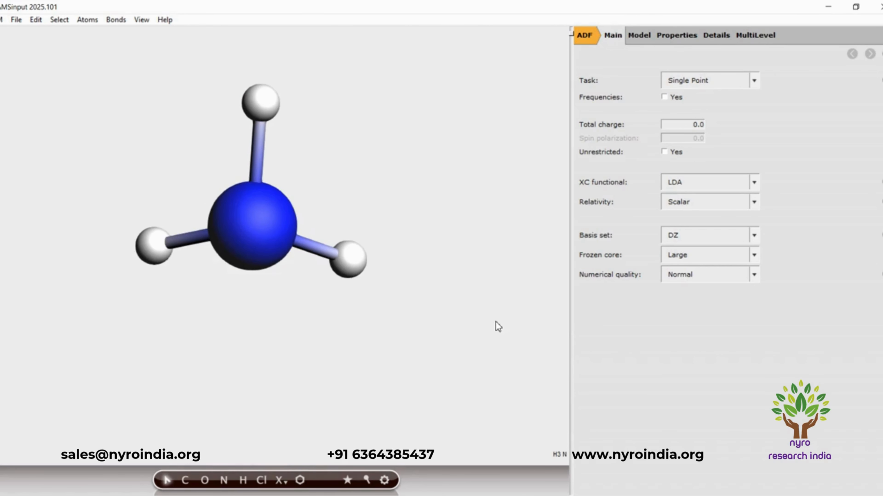
{"action": "left_click", "coordinate": [347, 481]}
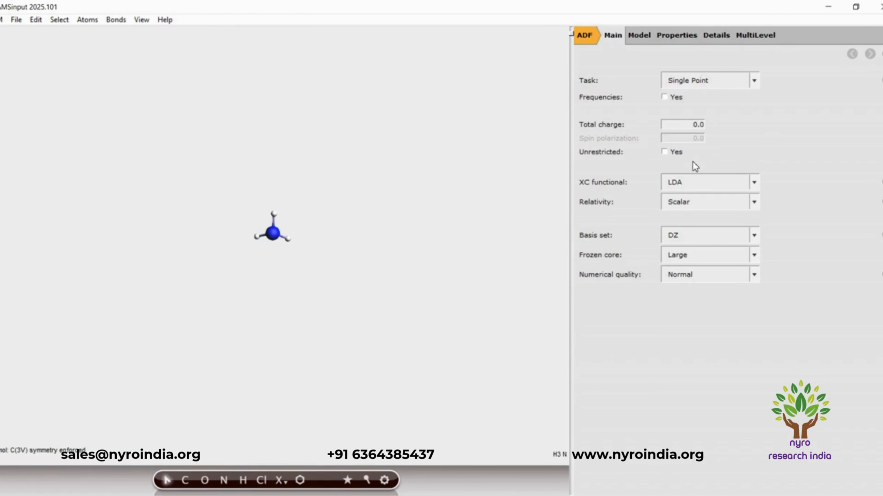
Set the ammonia task to Geometry Optimization and the XC functional to GGA:BP86.
{"action": "left_click", "coordinate": [754, 80]}
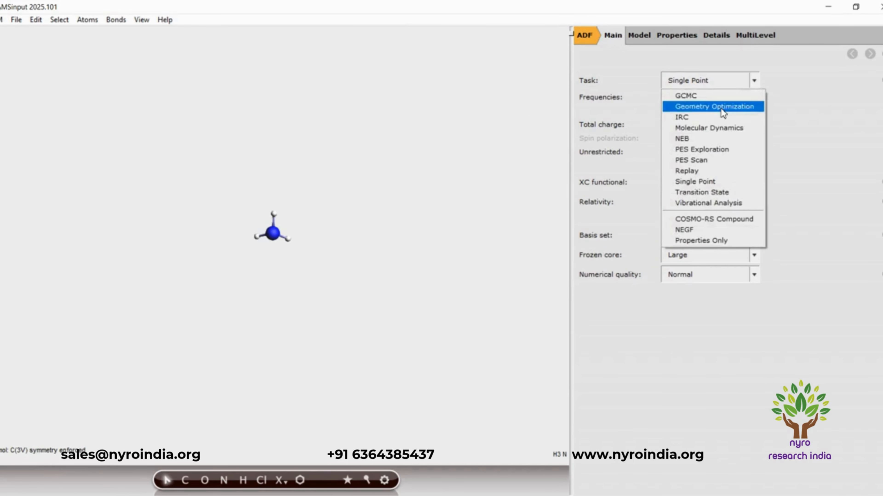
{"action": "left_click", "coordinate": [724, 105]}
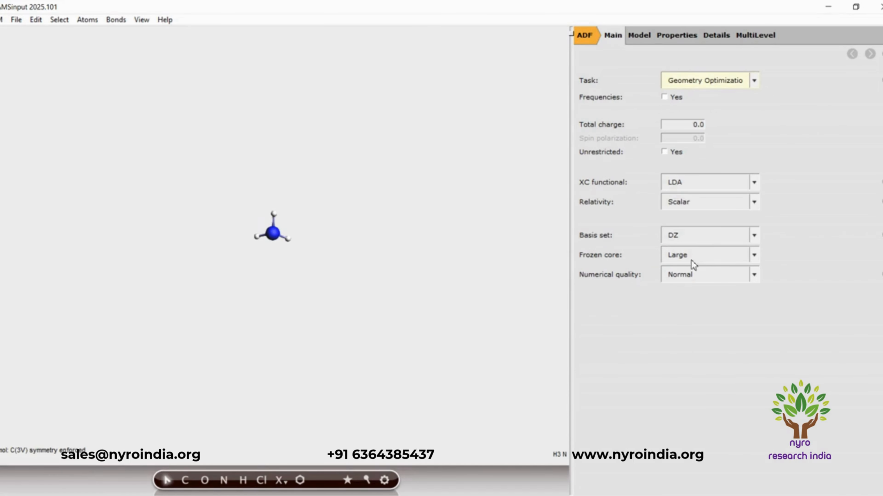
{"action": "left_click", "coordinate": [755, 184]}
{"action": "mouse_move", "coordinate": [722, 211]}
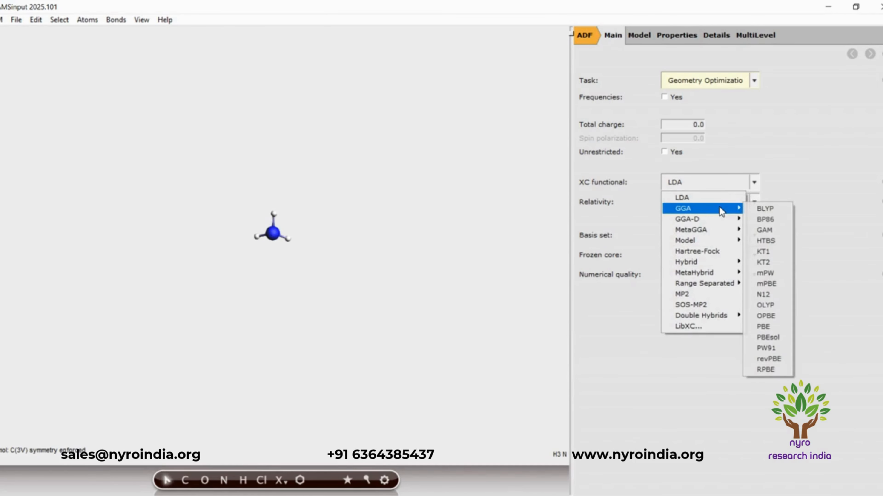
{"action": "left_click", "coordinate": [765, 219]}
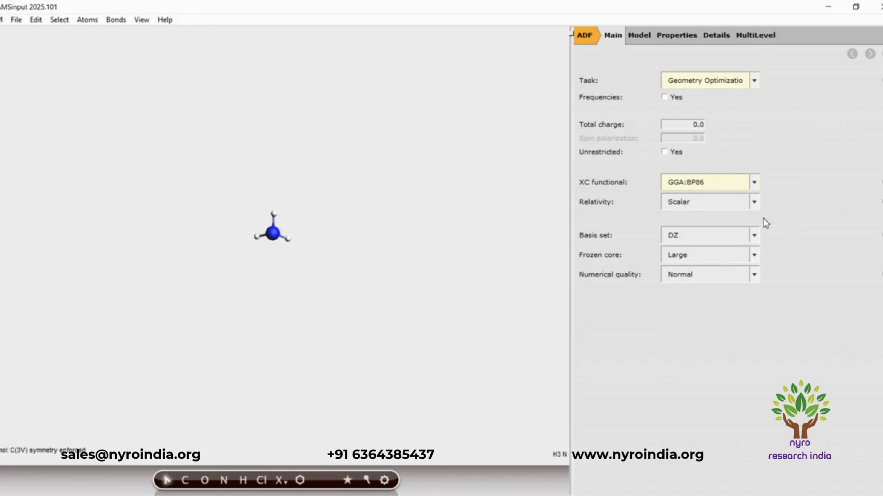
Set the ammonia calculation's basis set to TZP and its numerical quality to Good.
{"action": "left_click", "coordinate": [754, 235]}
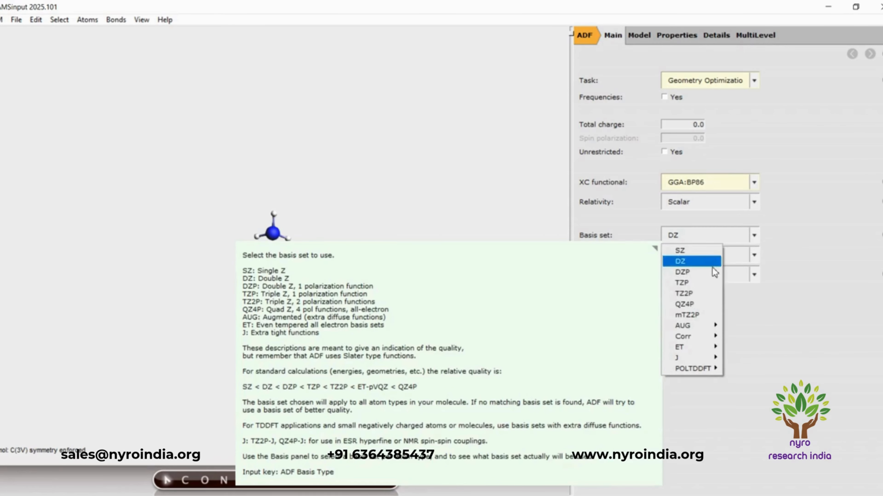
{"action": "left_click", "coordinate": [690, 284]}
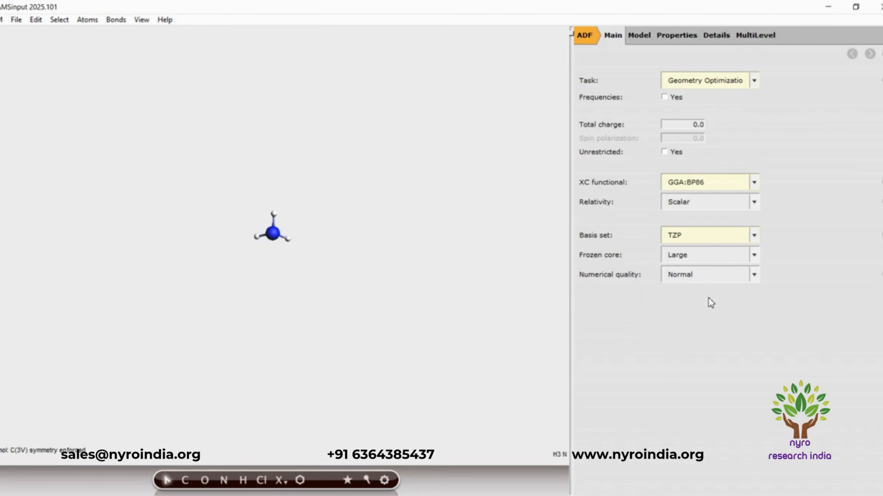
{"action": "left_click", "coordinate": [754, 274]}
{"action": "left_click", "coordinate": [711, 311]}
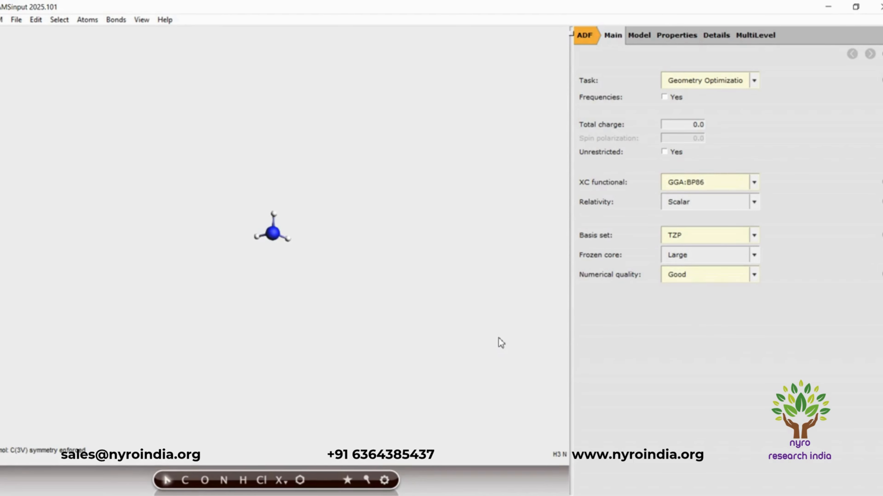
Save the job as Ammonia in the EDA01 folder and run it.
{"action": "left_click", "coordinate": [16, 19]}
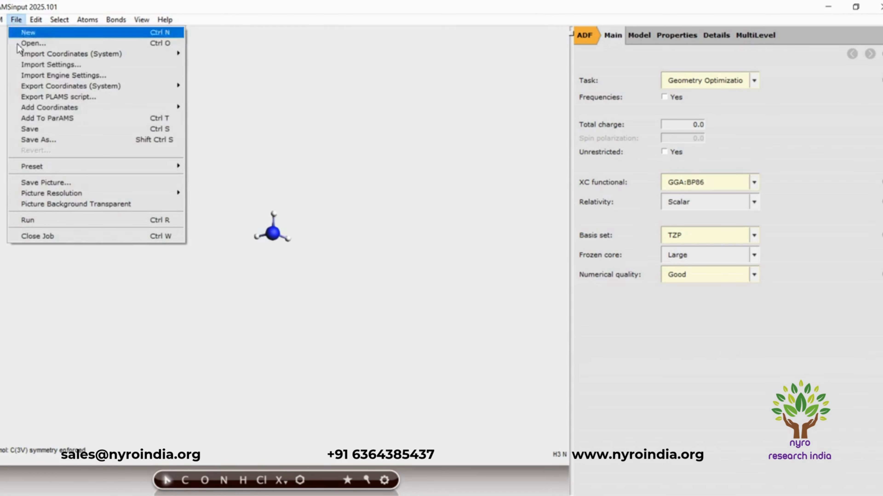
{"action": "left_click", "coordinate": [31, 129]}
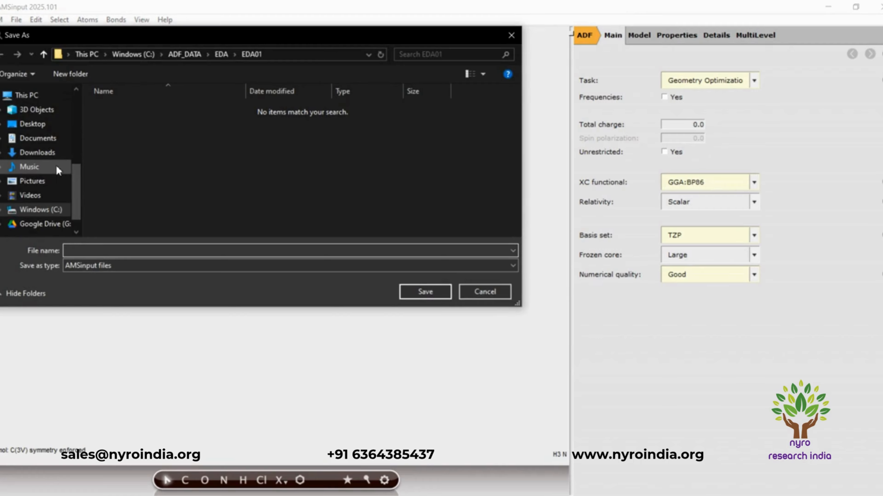
{"action": "type", "text": "Ammonia"}
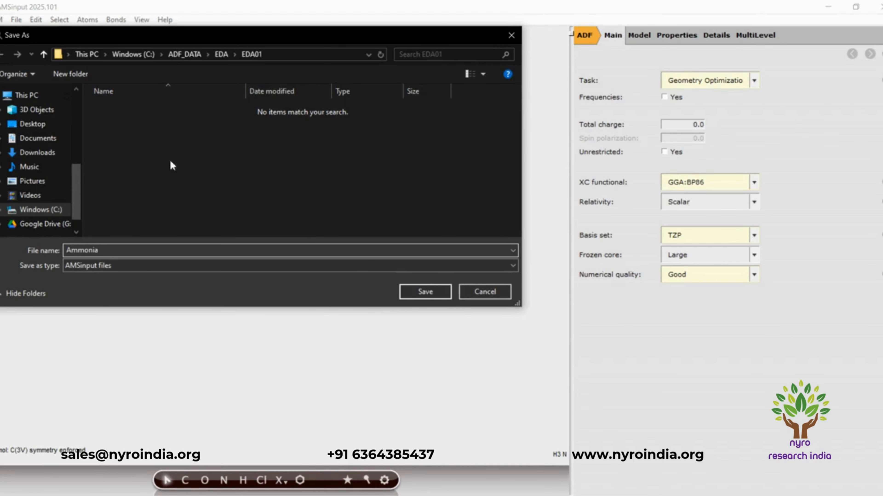
{"action": "left_click", "coordinate": [448, 295]}
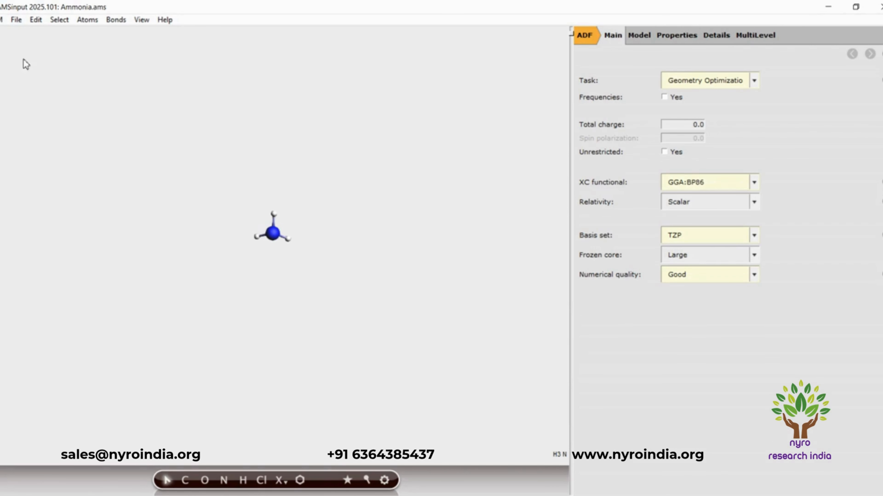
{"action": "left_click", "coordinate": [17, 21]}
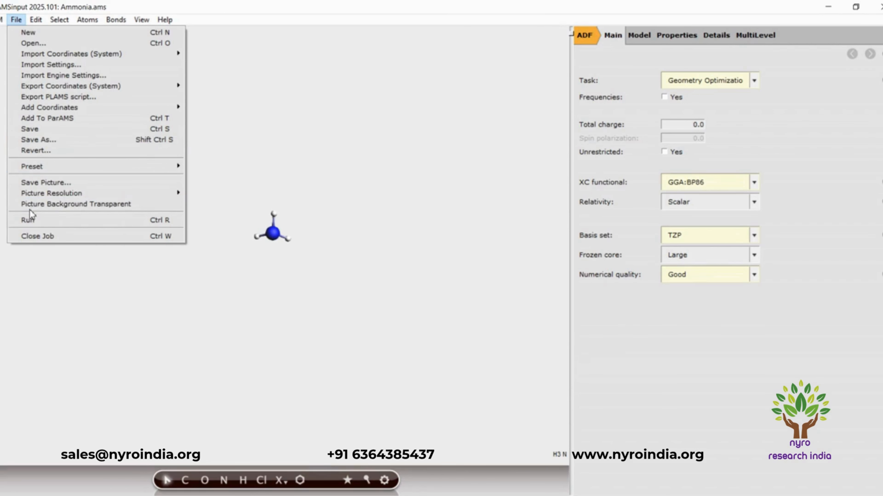
{"action": "left_click", "coordinate": [31, 220]}
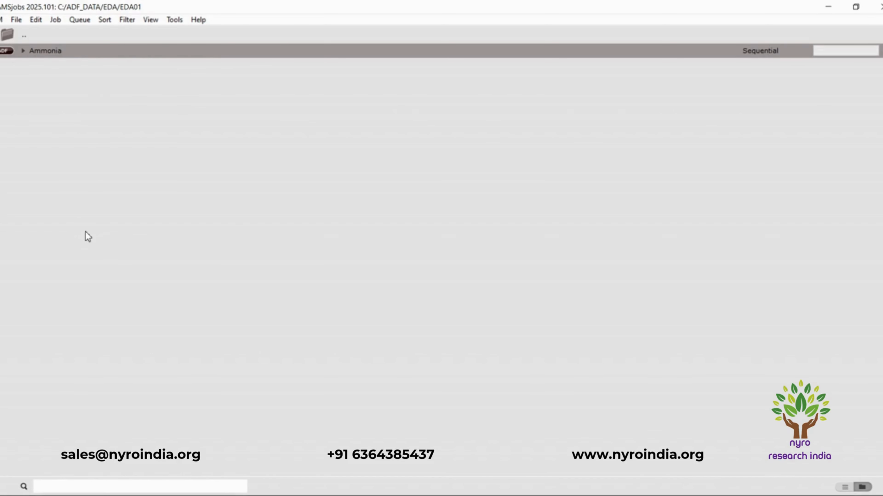
Return to the Ammonia window in AMSinput and update the coordinates and bonds with the calculated results.
{"action": "mouse_move", "coordinate": [391, 495]}
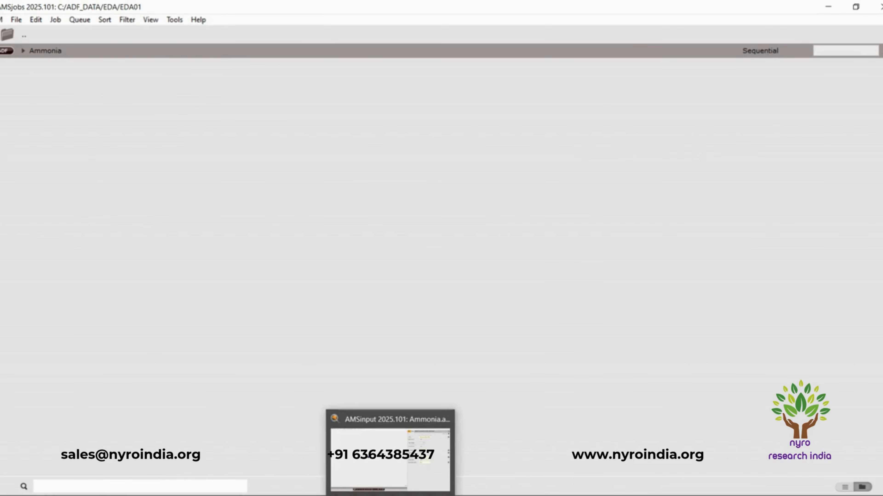
{"action": "left_click", "coordinate": [410, 462]}
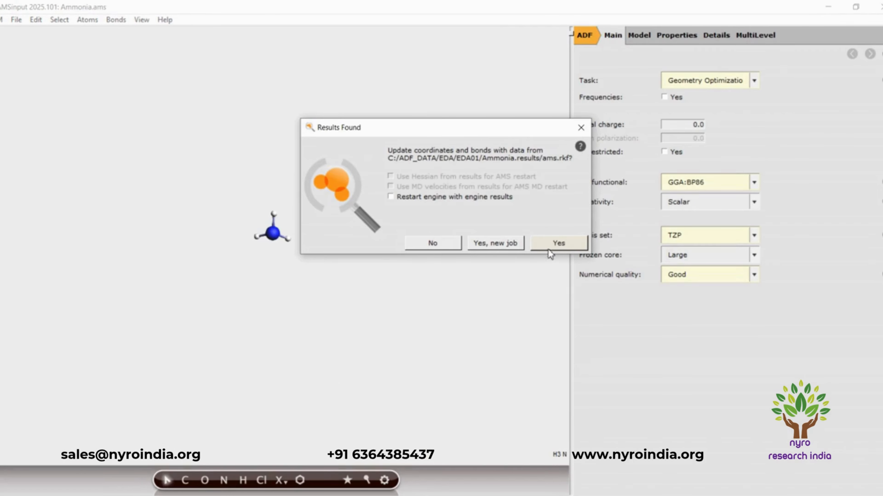
{"action": "left_click", "coordinate": [555, 243]}
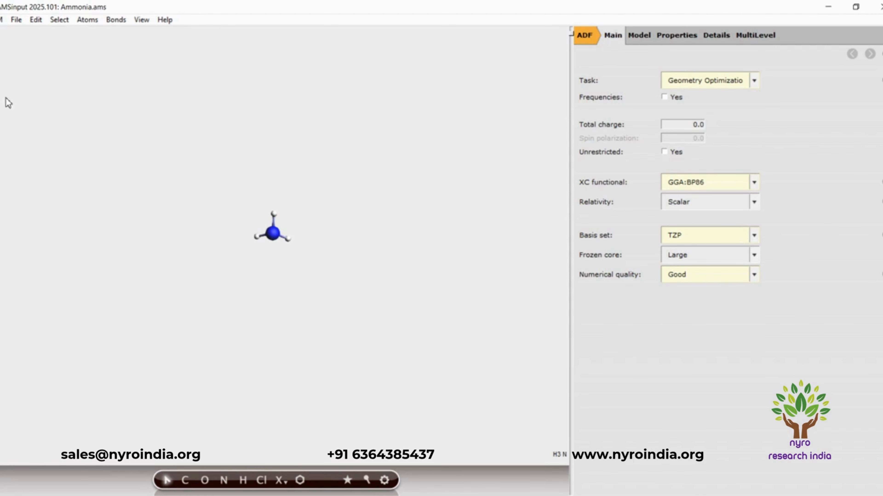
Open a new, maximized AMSinput window and add the Ammonia (ADF) molecule found by searching for "Amm".
{"action": "left_click", "coordinate": [2, 20]}
{"action": "left_click", "coordinate": [8, 49]}
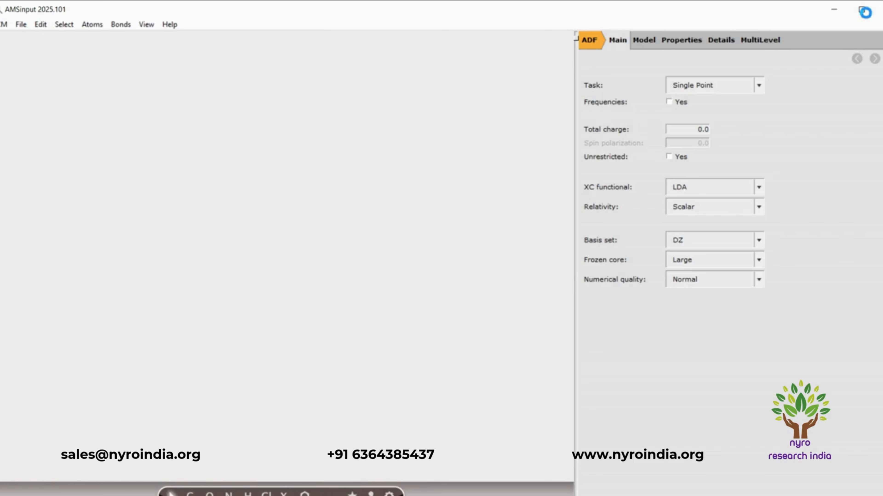
{"action": "left_click", "coordinate": [862, 10]}
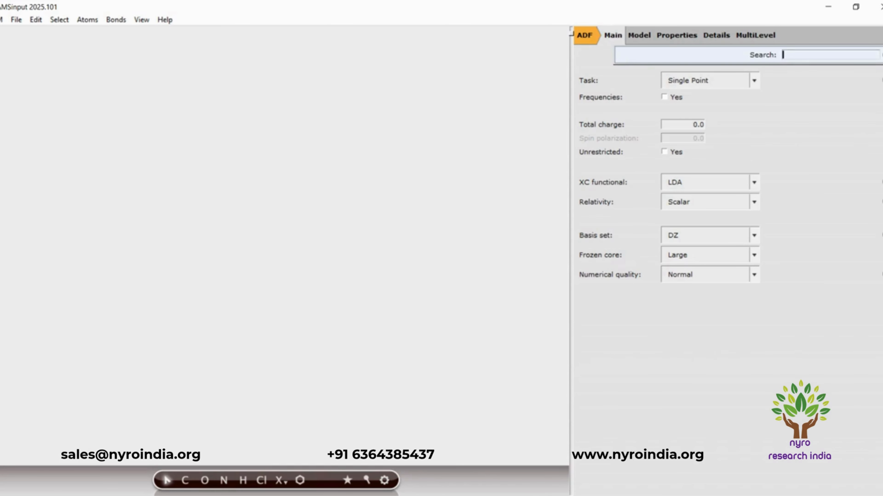
{"action": "type", "text": "Amm"}
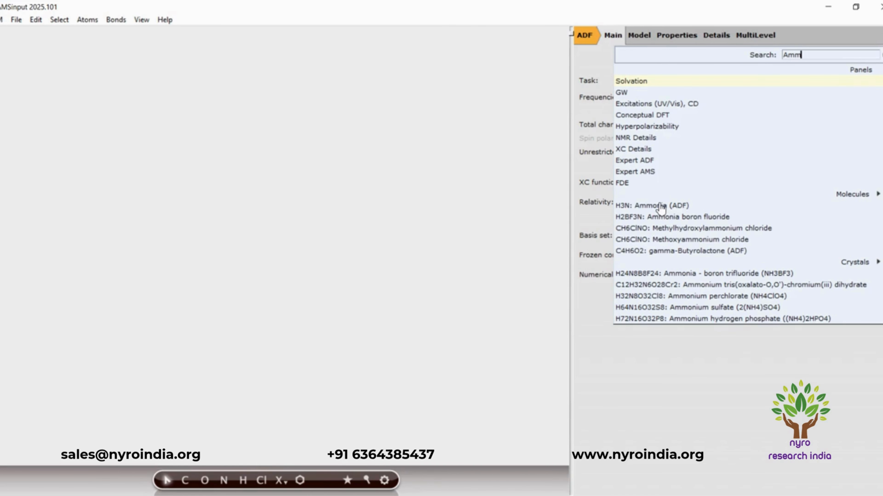
{"action": "left_click", "coordinate": [659, 206]}
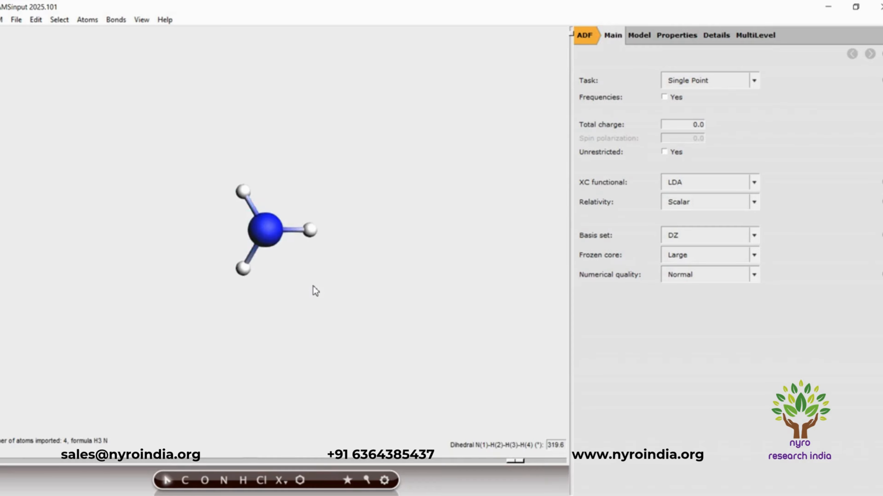
Change the molecule's nitrogen atom to boron and symmetrize the resulting BH3 structure.
{"action": "left_click", "coordinate": [284, 484]}
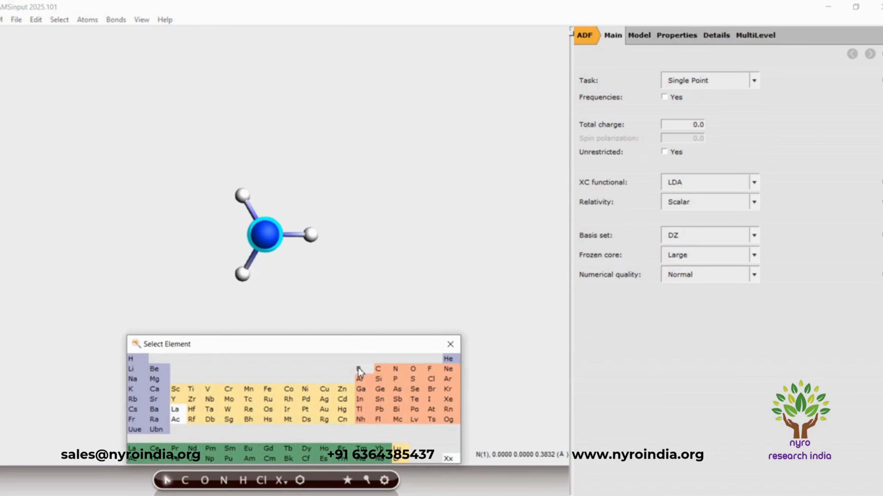
{"action": "left_click", "coordinate": [360, 369]}
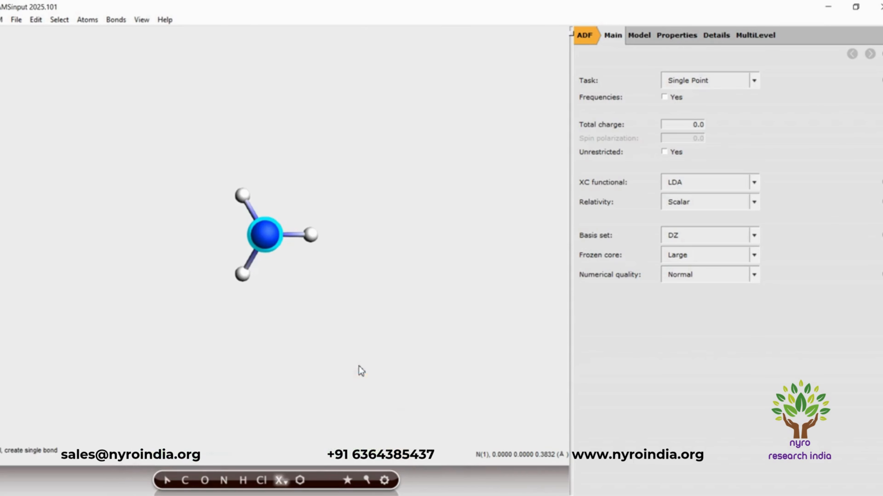
{"action": "left_click", "coordinate": [267, 240]}
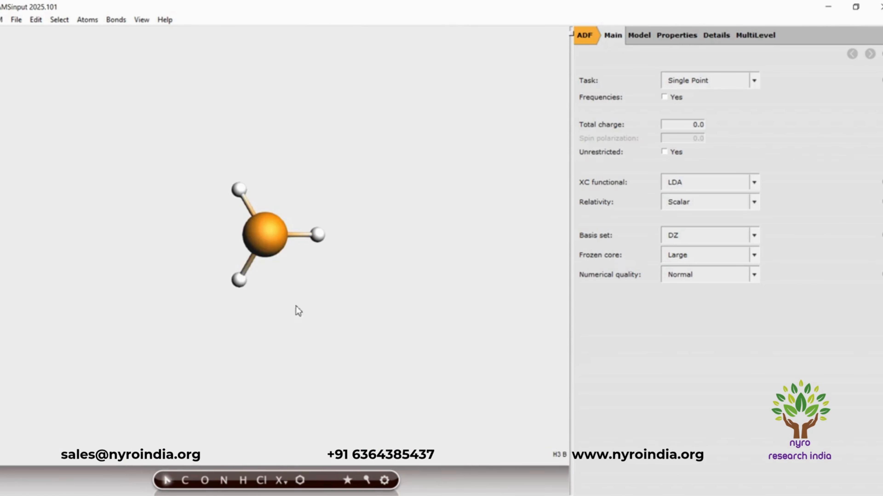
{"action": "left_click_drag", "start_coordinate": [294, 306], "coordinate": [134, 373]}
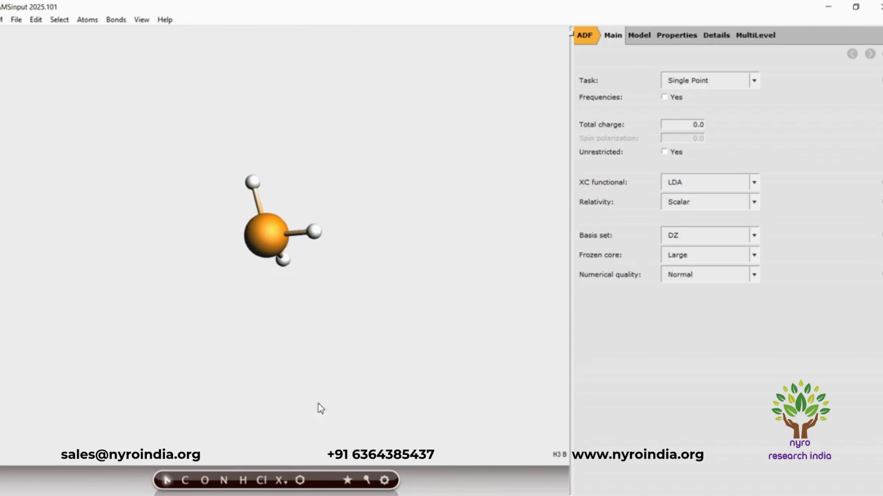
{"action": "left_click", "coordinate": [347, 484]}
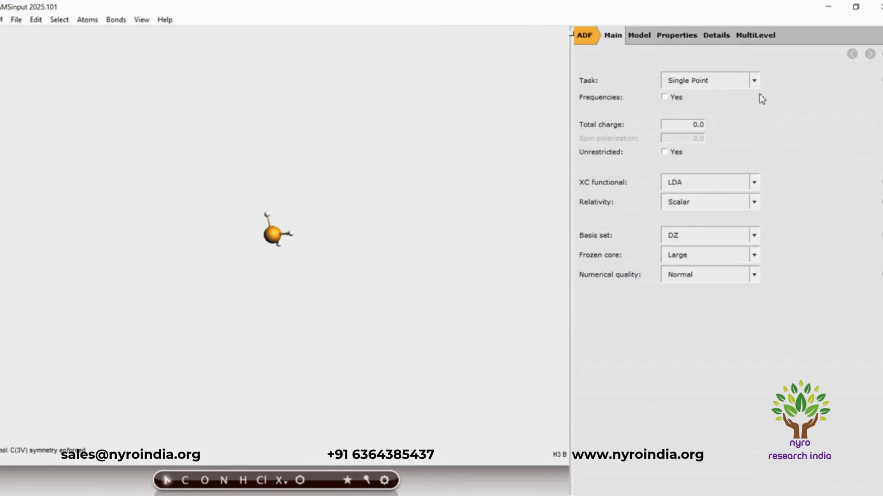
Set the BH3 task to Geometry Optimization and the XC functional to GGA:BP86.
{"action": "left_click", "coordinate": [755, 83]}
{"action": "left_click", "coordinate": [733, 111]}
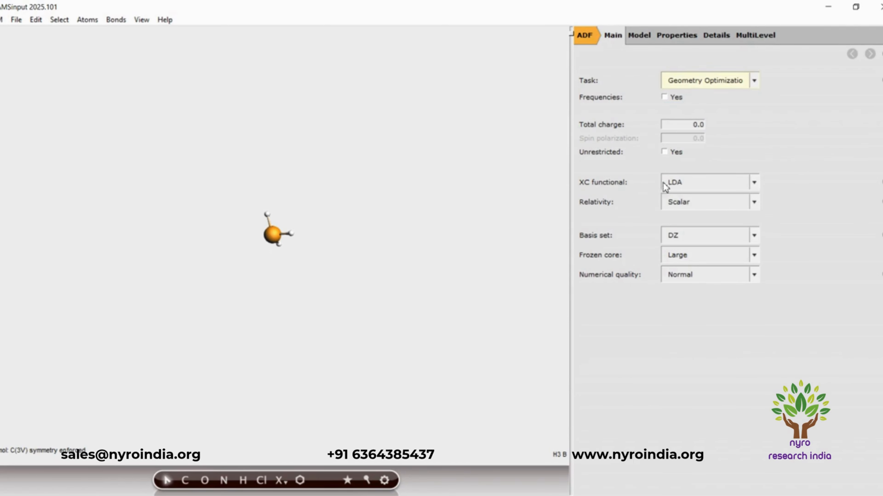
{"action": "left_click", "coordinate": [754, 185]}
{"action": "mouse_move", "coordinate": [714, 211]}
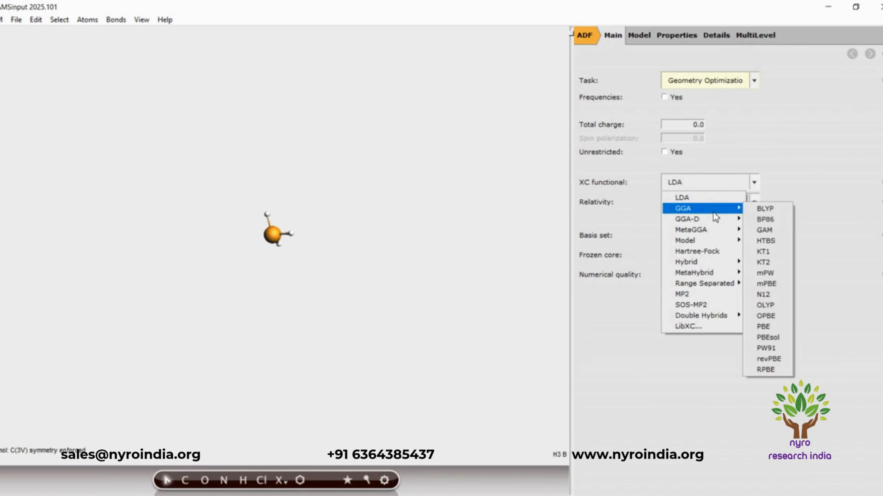
{"action": "left_click", "coordinate": [774, 219]}
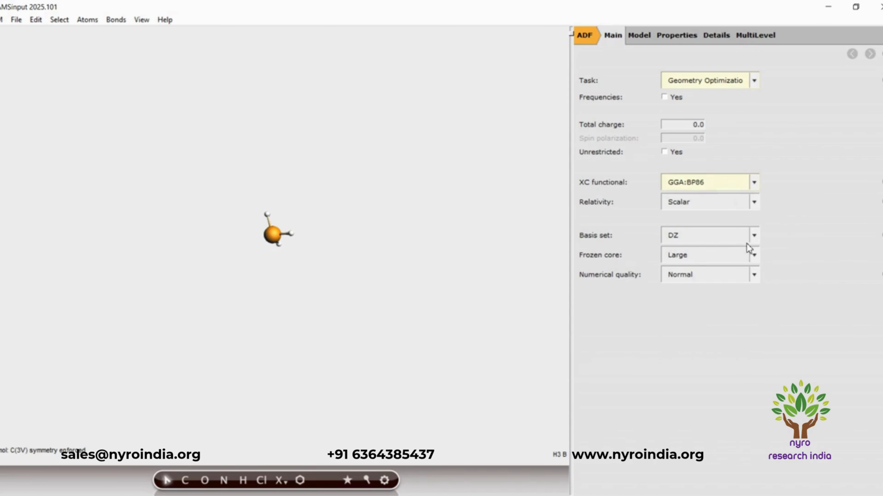
Set the BH3 calculation's basis set to TZP and its numerical quality to Good.
{"action": "left_click", "coordinate": [754, 236]}
{"action": "left_click", "coordinate": [698, 281]}
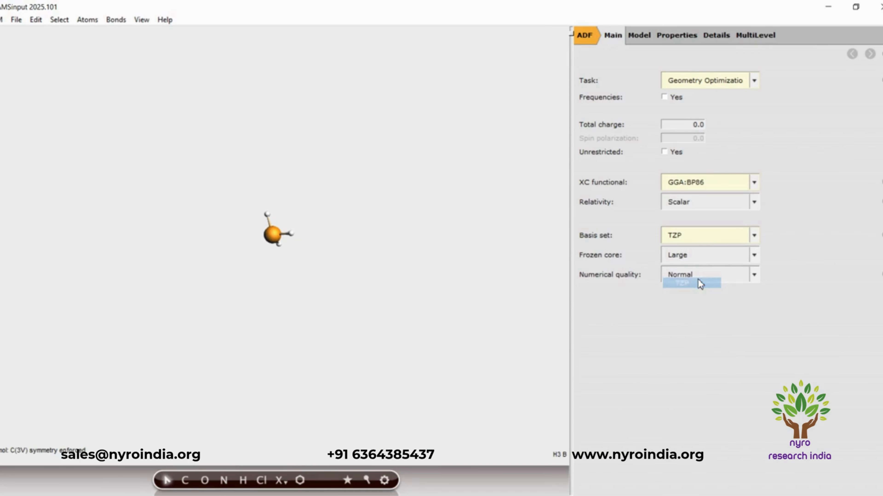
{"action": "left_click", "coordinate": [758, 276]}
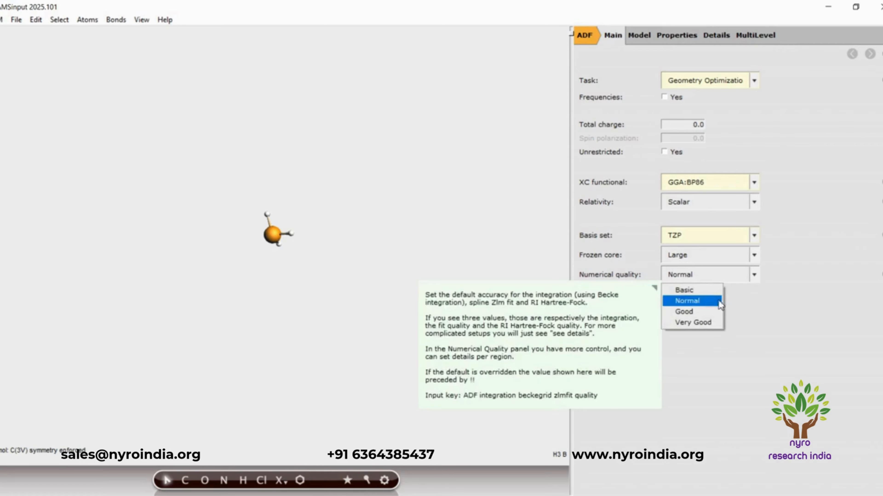
{"action": "left_click", "coordinate": [708, 314]}
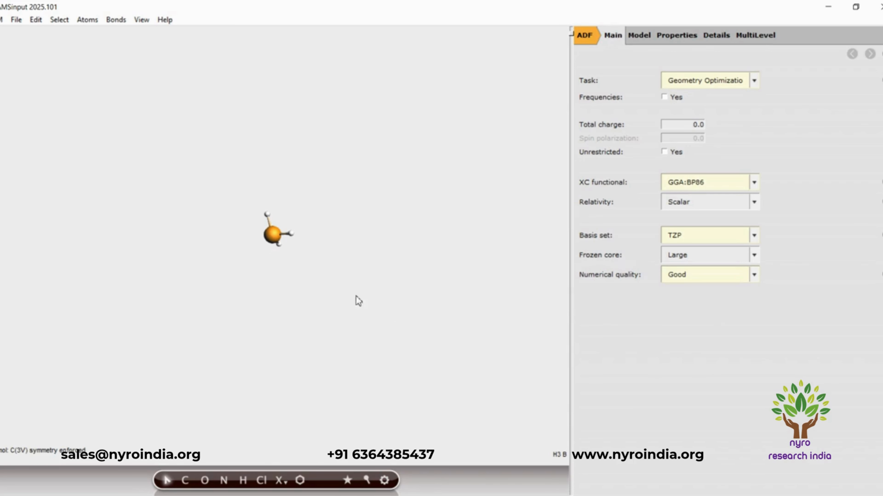
Save the BH3 job as Borane in the EDA01 folder and run it.
{"action": "left_click", "coordinate": [16, 23]}
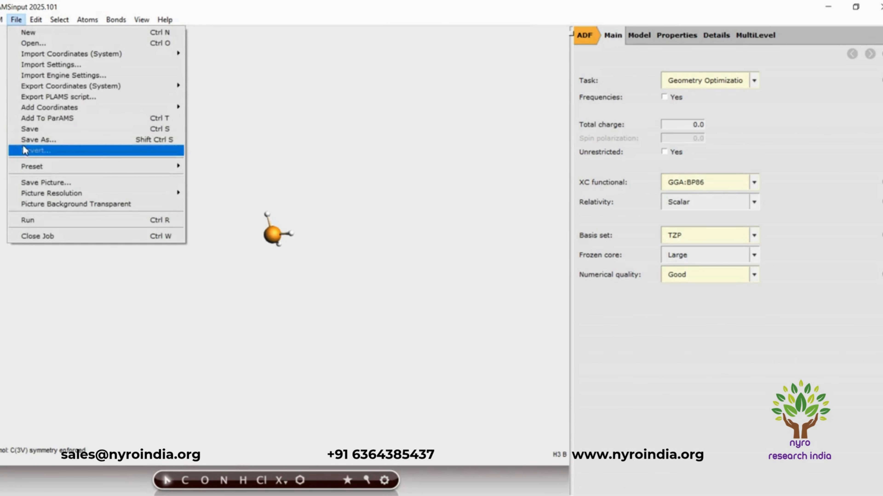
{"action": "left_click", "coordinate": [28, 139]}
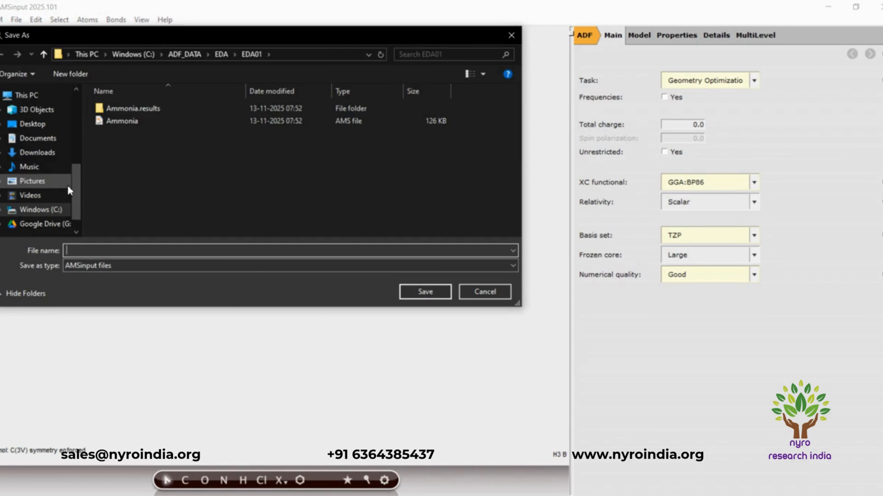
{"action": "type", "text": "Borana"}
{"action": "key", "text": "BackSpace"}
{"action": "type", "text": "e"}
{"action": "left_click", "coordinate": [411, 288]}
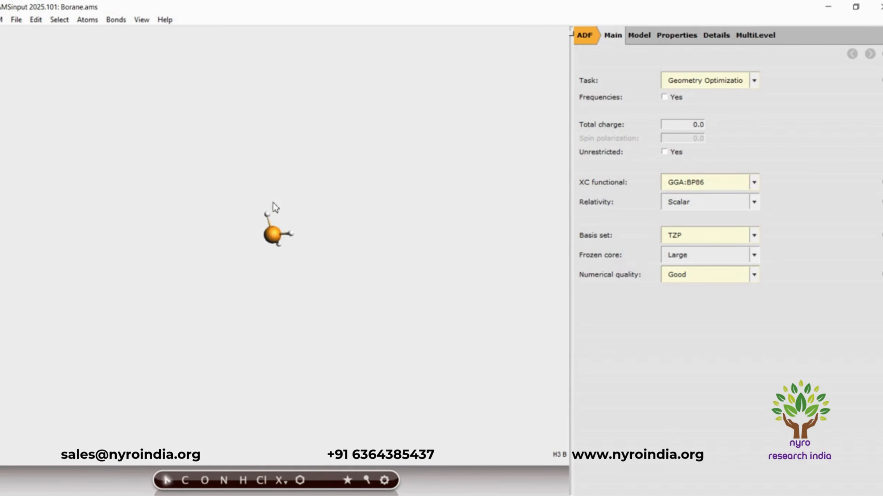
{"action": "left_click", "coordinate": [17, 23]}
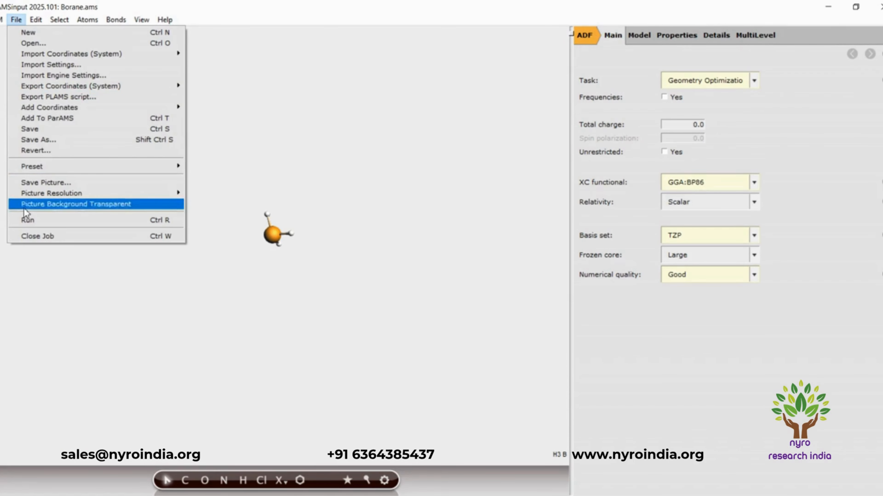
{"action": "left_click", "coordinate": [28, 220]}
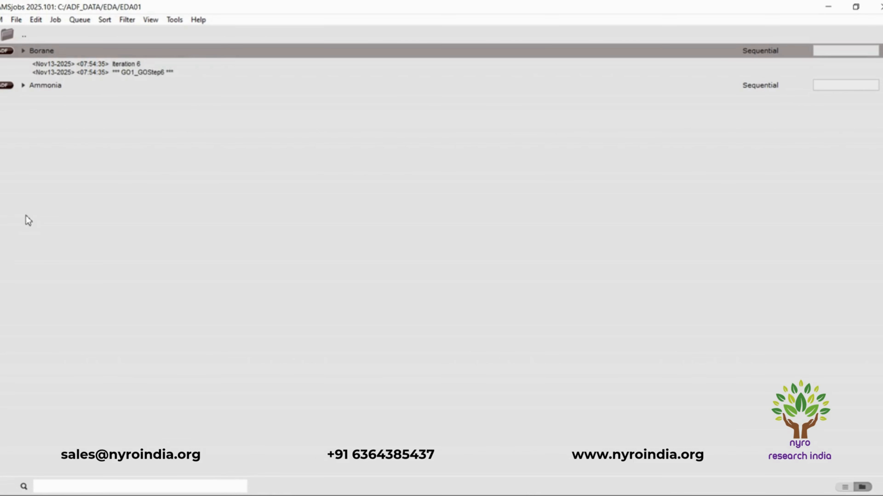
Open a new AMSinput window, and update the Borane window's structure with the calculated results before minimizing it.
{"action": "left_click", "coordinate": [1, 20]}
{"action": "left_click", "coordinate": [0, 52]}
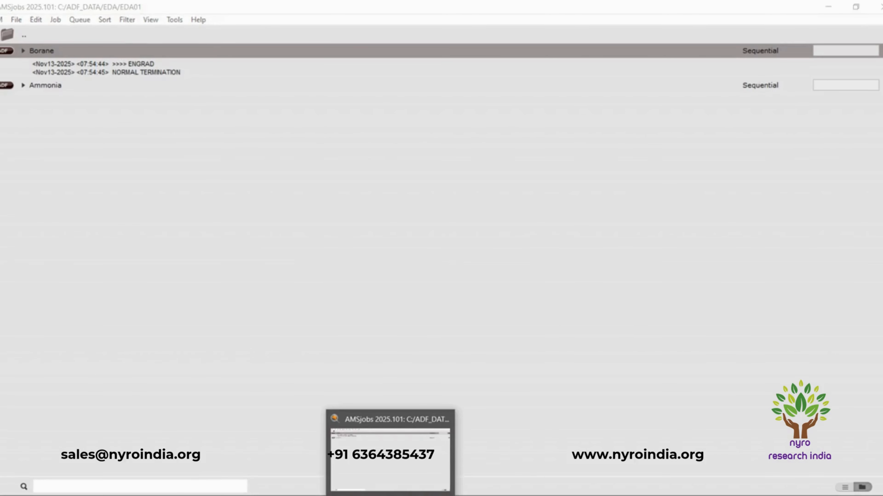
{"action": "mouse_move", "coordinate": [369, 495]}
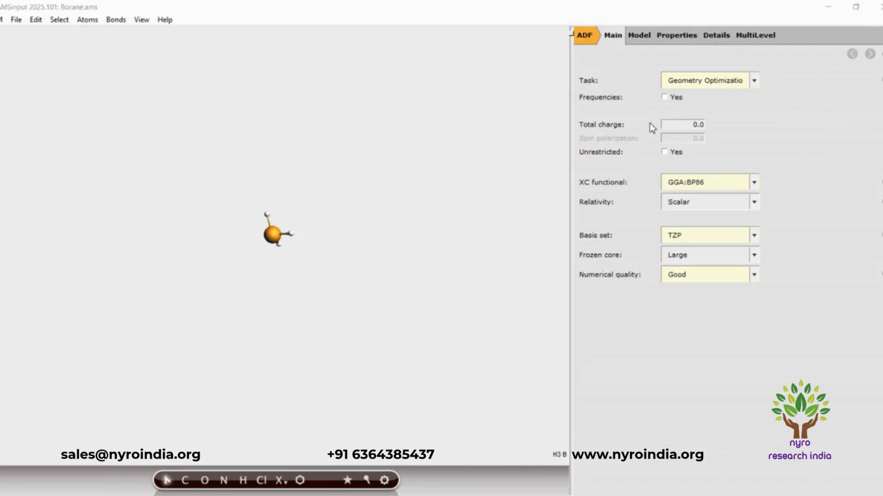
{"action": "left_click", "coordinate": [557, 243]}
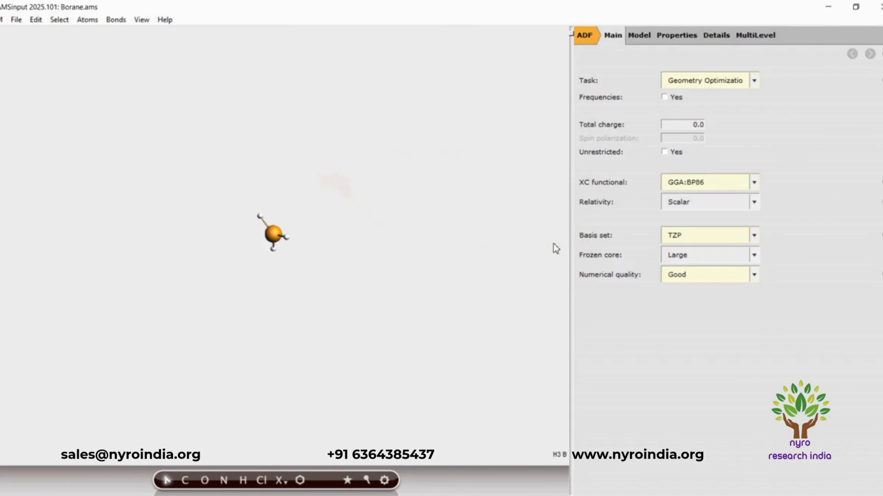
{"action": "left_click", "coordinate": [827, 6]}
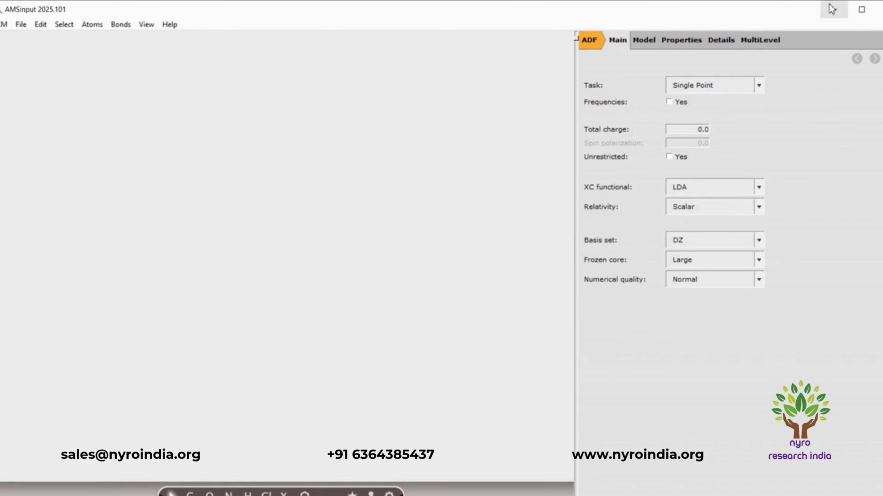
Maximize the new AMSinput window and add the Ethane (ADF) molecule found by searching for "ethane".
{"action": "left_click", "coordinate": [862, 9]}
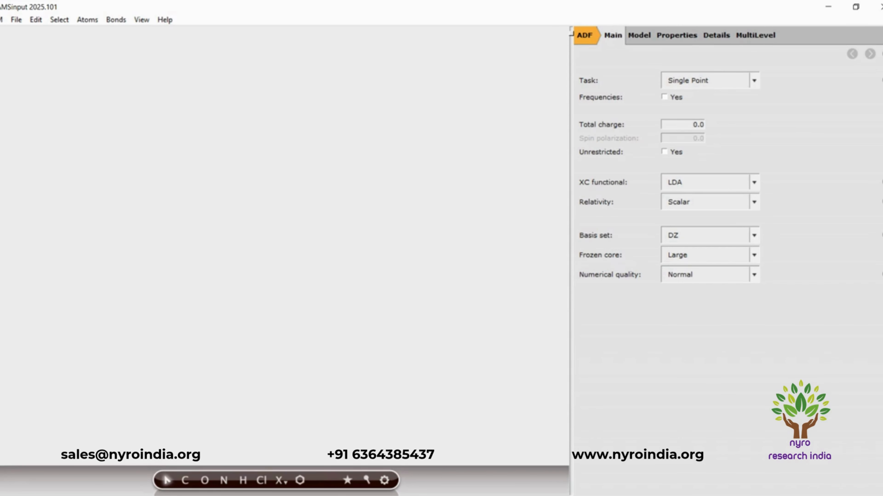
{"action": "key", "text": "ctrl+f"}
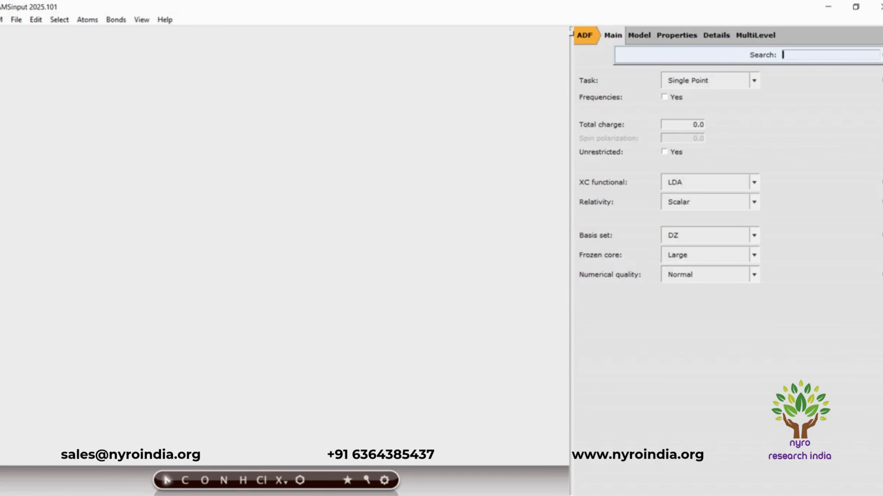
{"action": "type", "text": "ethane"}
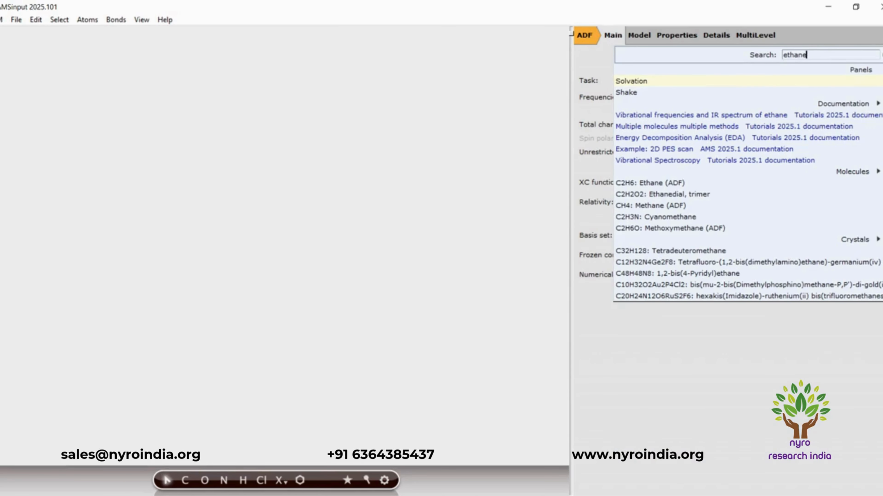
{"action": "left_click", "coordinate": [647, 184]}
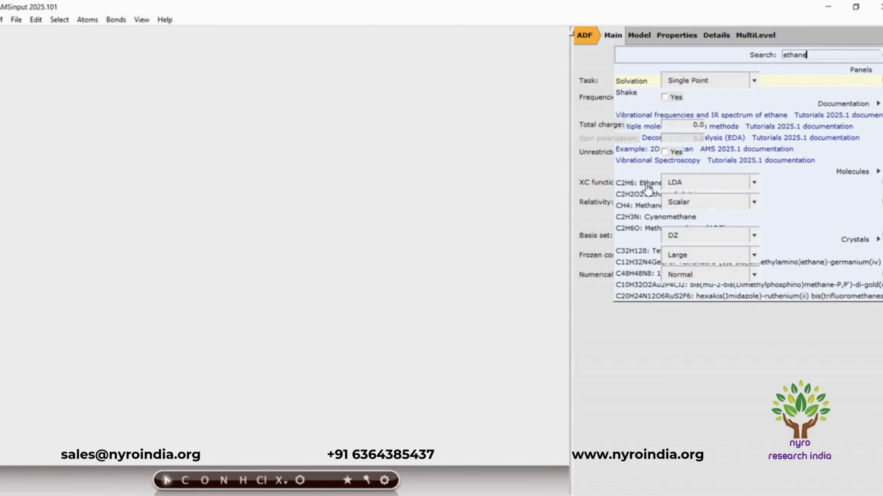
Change one of the ethane molecule's two carbon atoms, C(1), to nitrogen.
{"action": "left_click_drag", "start_coordinate": [96, 376], "coordinate": [258, 373]}
{"action": "left_click", "coordinate": [258, 372]}
{"action": "left_click", "coordinate": [224, 247]}
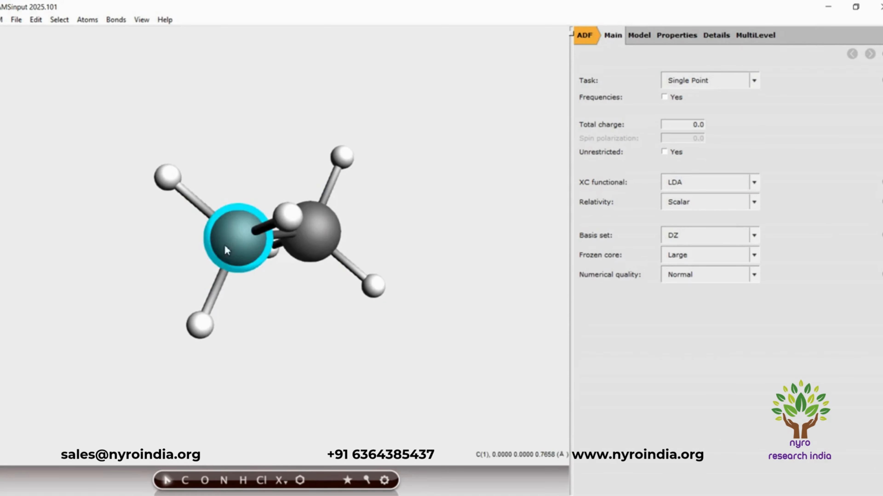
{"action": "left_click", "coordinate": [224, 480]}
{"action": "left_click", "coordinate": [244, 249]}
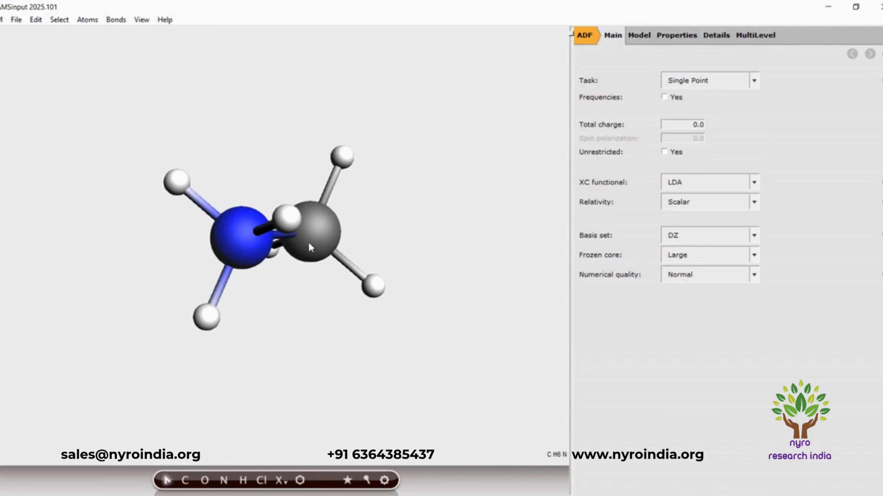
Change the remaining carbon atom to boron and symmetrize the resulting ammonia-borane structure.
{"action": "left_click", "coordinate": [323, 237]}
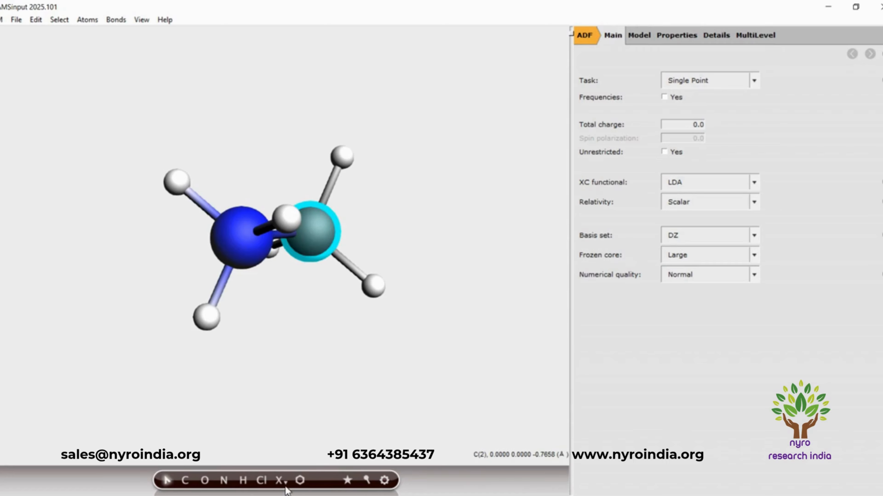
{"action": "left_click", "coordinate": [280, 480]}
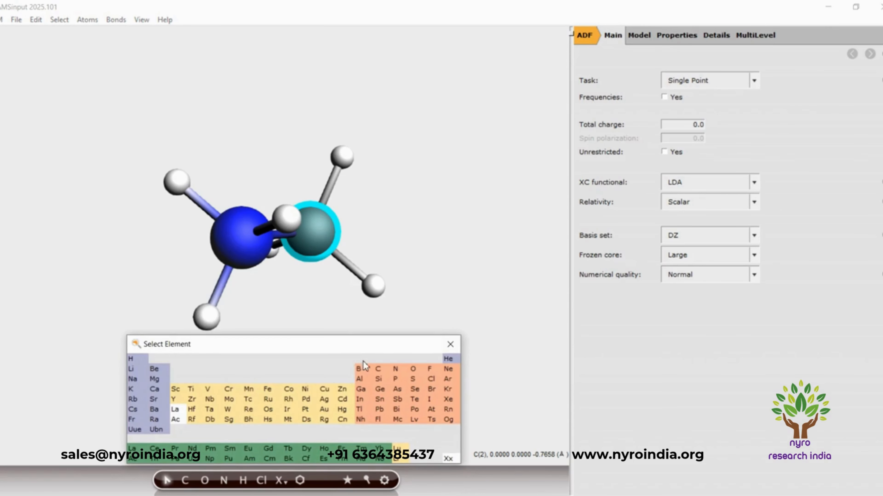
{"action": "left_click", "coordinate": [362, 373]}
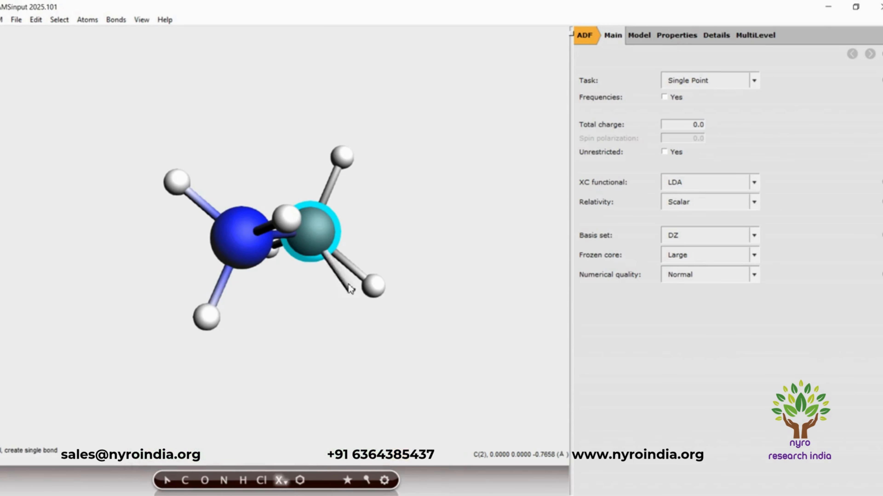
{"action": "left_click", "coordinate": [319, 241]}
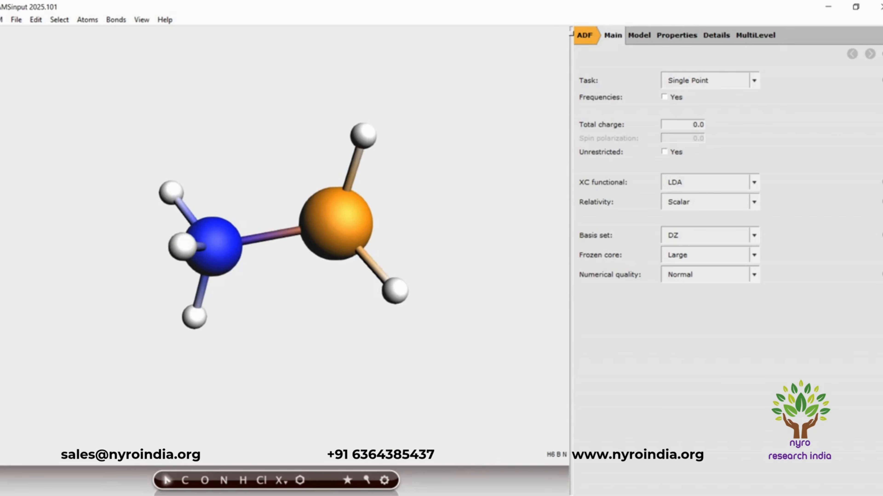
{"action": "left_click", "coordinate": [347, 481]}
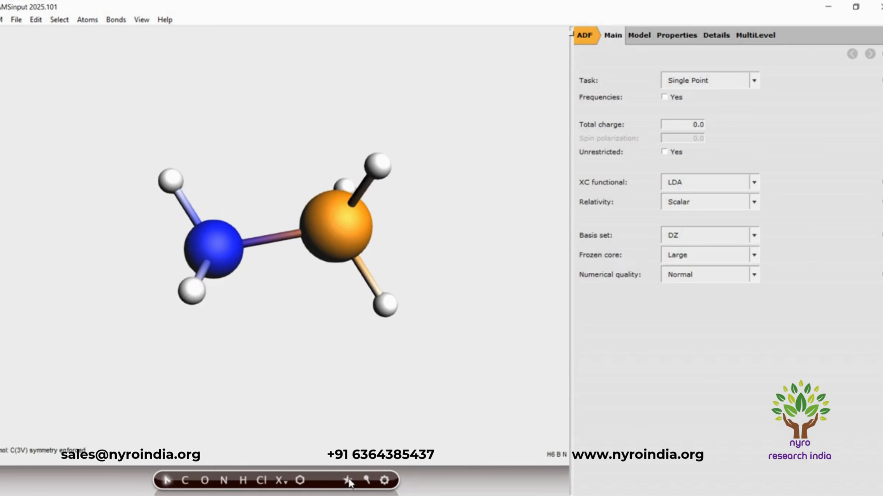
Set the ammonia-borane task to Geometry Optimization and the XC functional to GGA:BP86.
{"action": "left_click", "coordinate": [754, 81]}
{"action": "left_click", "coordinate": [727, 105]}
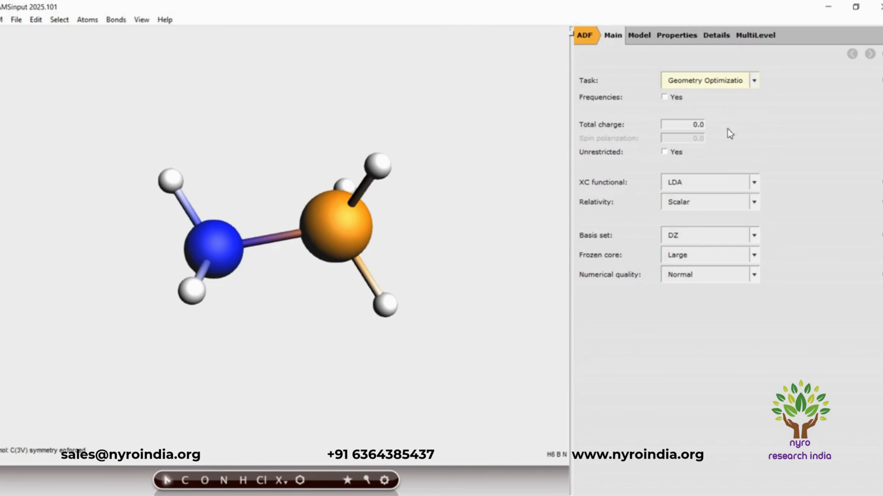
{"action": "left_click", "coordinate": [754, 188]}
{"action": "mouse_move", "coordinate": [717, 222]}
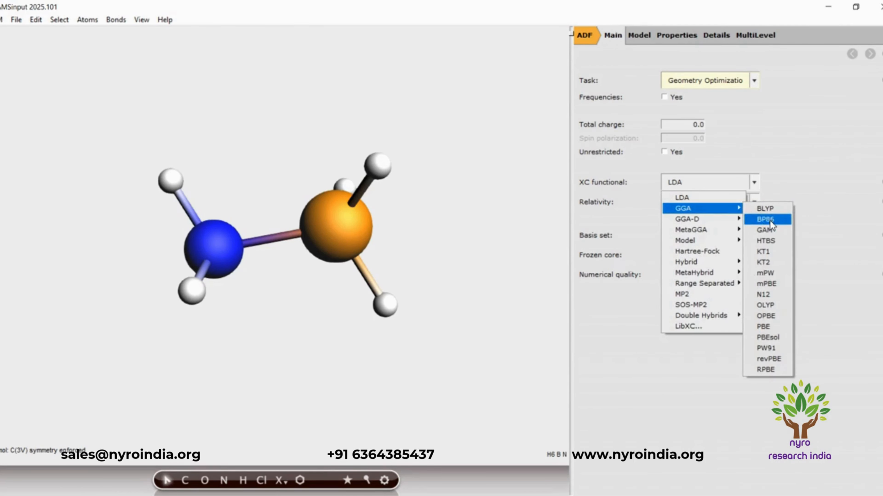
{"action": "left_click", "coordinate": [770, 221]}
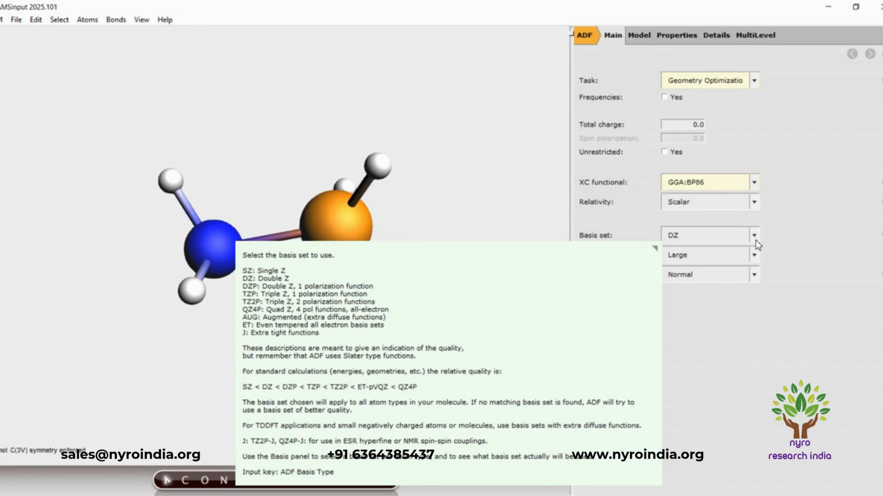
Set the ammonia-borane calculation's basis set to TZP and its numerical quality to Good.
{"action": "left_click", "coordinate": [757, 238]}
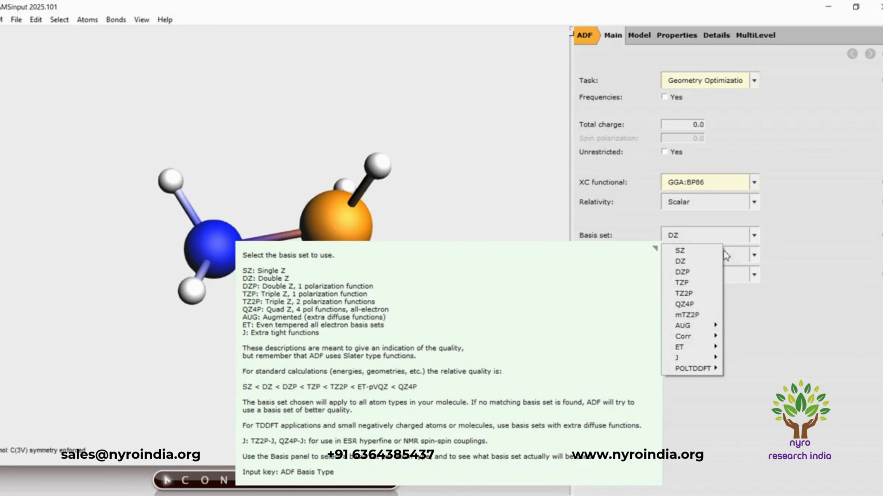
{"action": "left_click", "coordinate": [687, 282]}
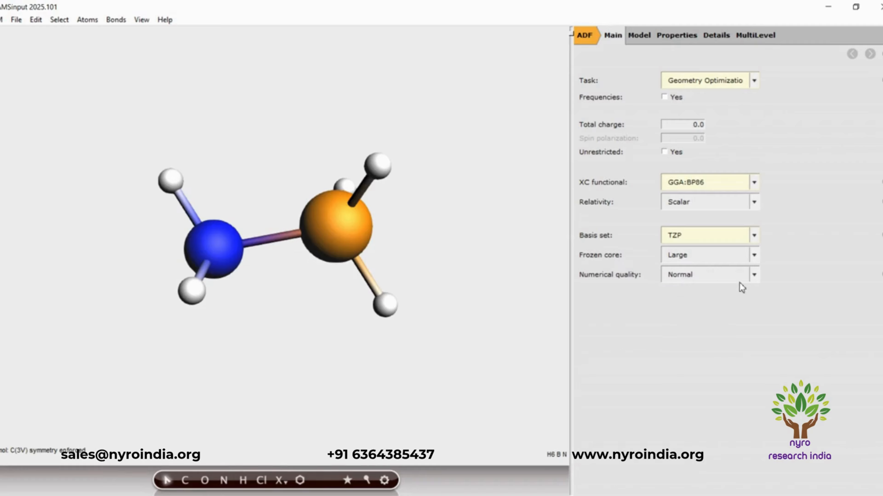
{"action": "left_click", "coordinate": [754, 275]}
{"action": "left_click", "coordinate": [695, 313]}
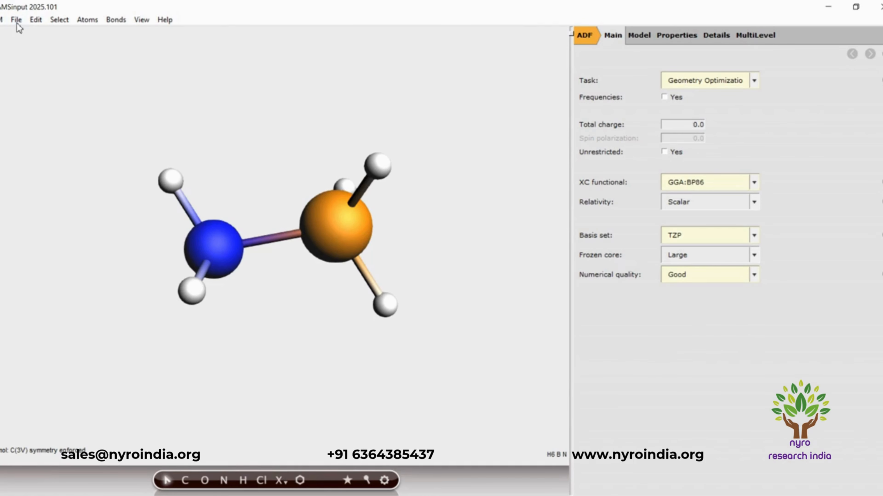
Save the ammonia-borane optimization job as Ammino_Borane in the EDA01 folder and run it.
{"action": "key", "text": "alt+f"}
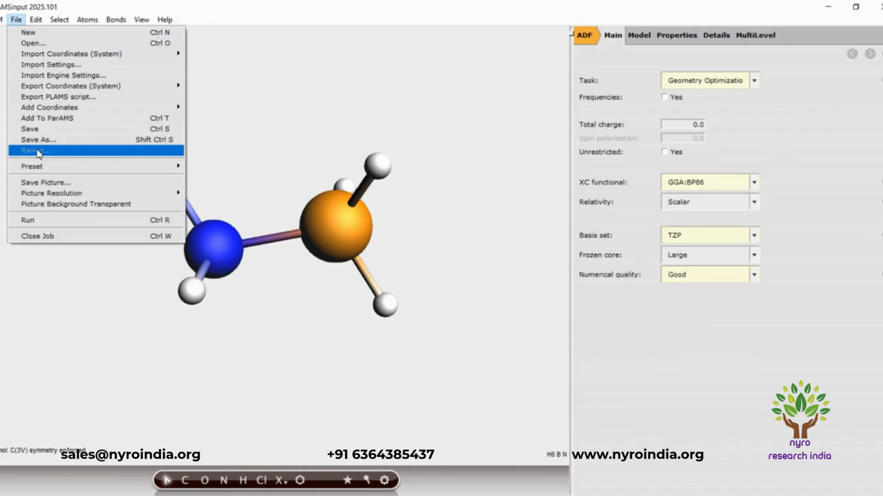
{"action": "left_click", "coordinate": [35, 140]}
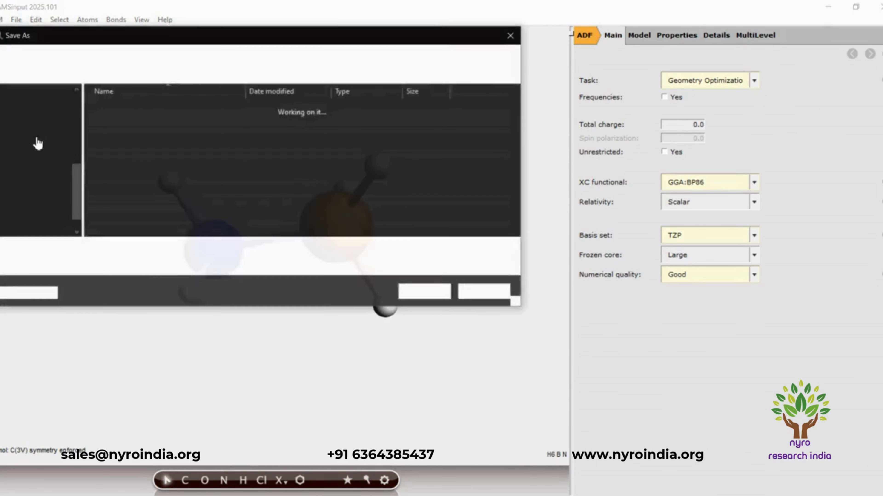
{"action": "type", "text": "Amm"}
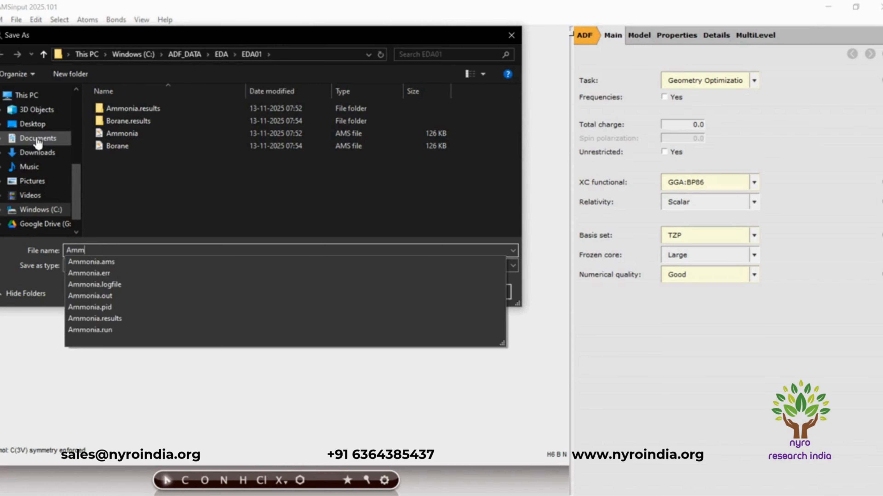
{"action": "type", "text": "ino"}
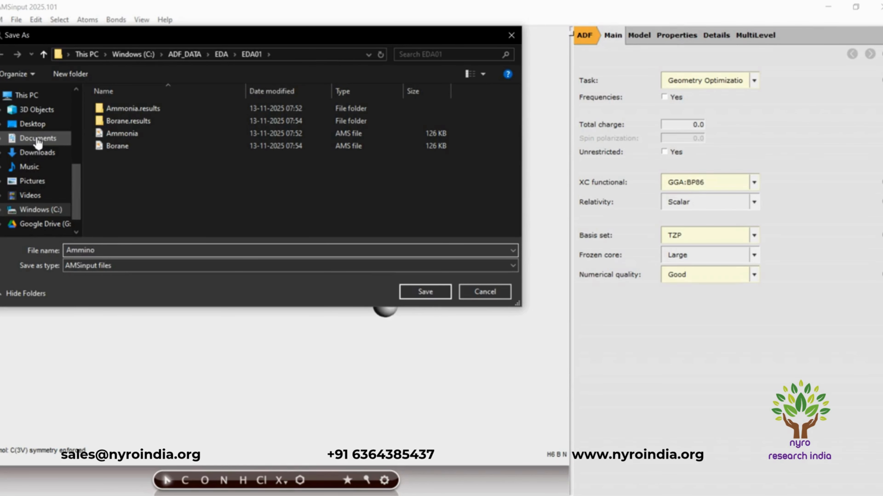
{"action": "type", "text": "_Borane"}
{"action": "left_click", "coordinate": [425, 291]}
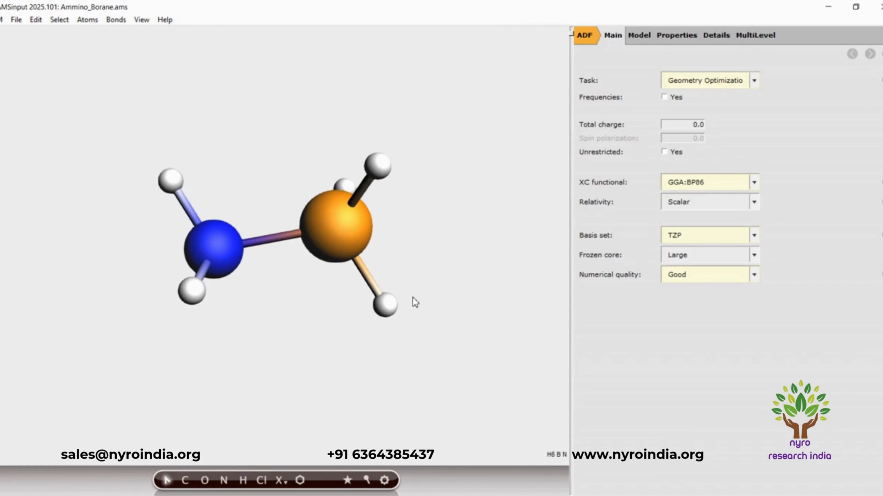
{"action": "left_click", "coordinate": [16, 20]}
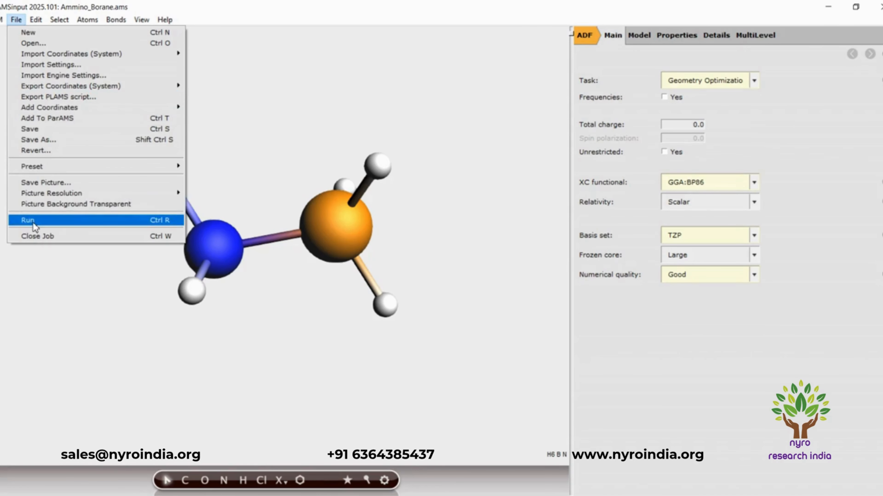
{"action": "left_click", "coordinate": [34, 224]}
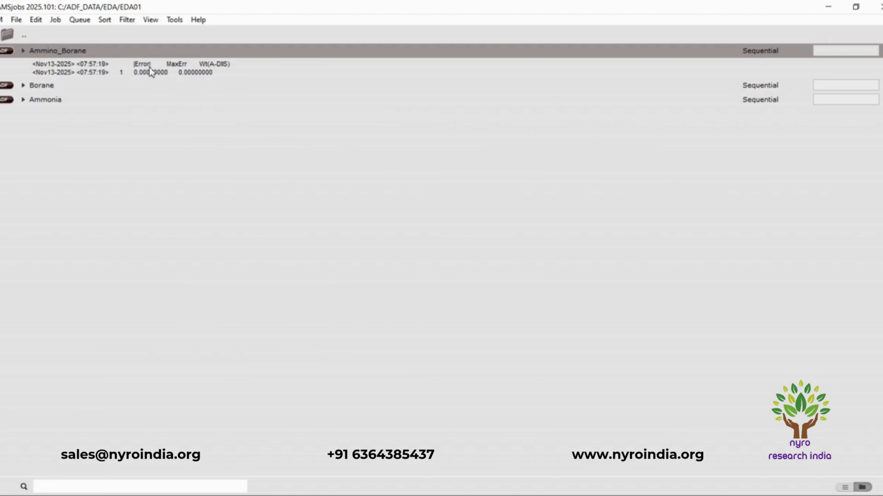
Return to AMSinput, load the optimized Ammino_Borane coordinates into a new job, and set its task to Single Point.
{"action": "left_click", "coordinate": [20, 51]}
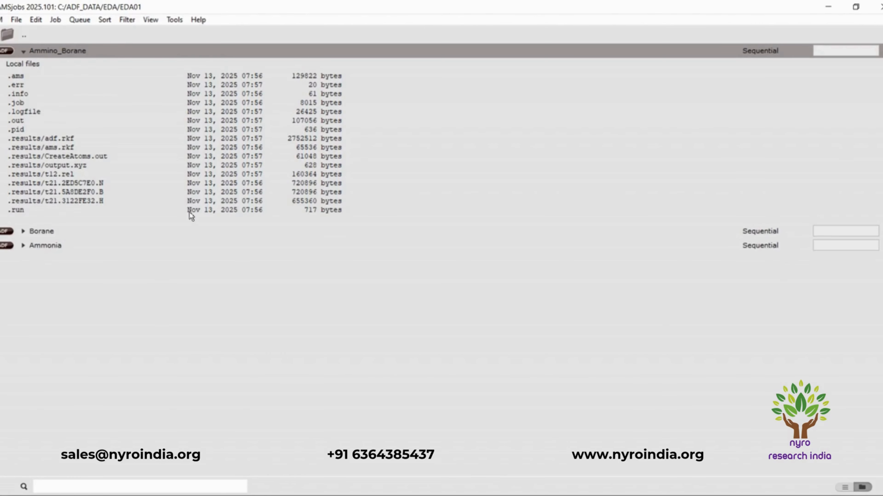
{"action": "left_click", "coordinate": [24, 52]}
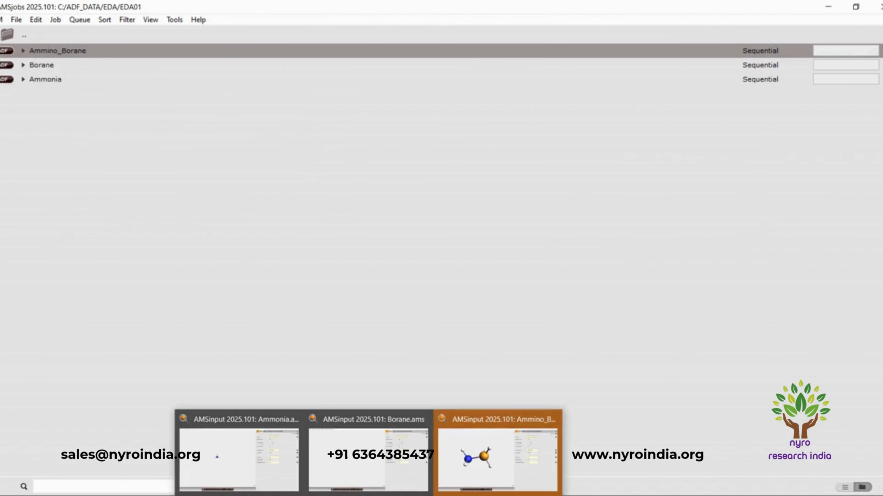
{"action": "left_click", "coordinate": [466, 463]}
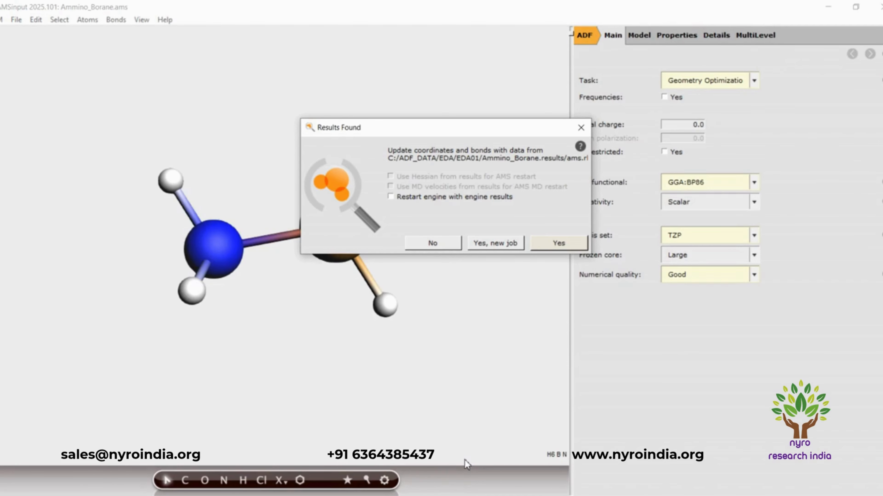
{"action": "left_click", "coordinate": [484, 245]}
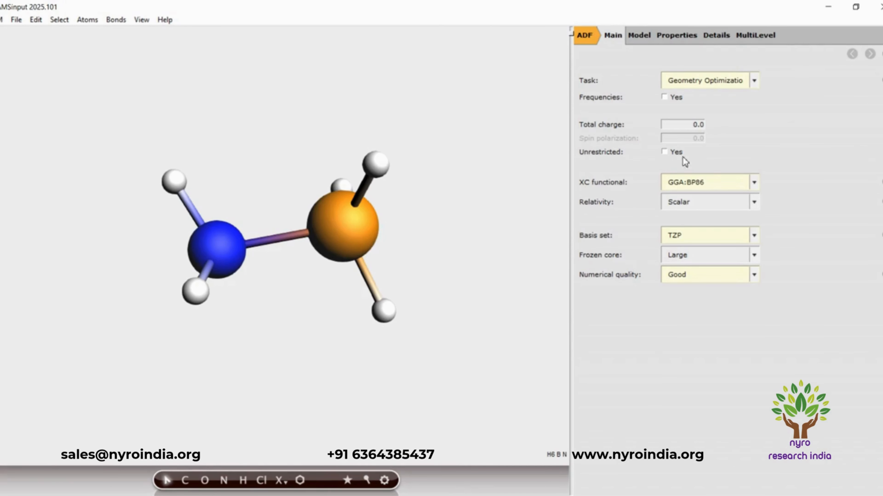
{"action": "left_click", "coordinate": [756, 78]}
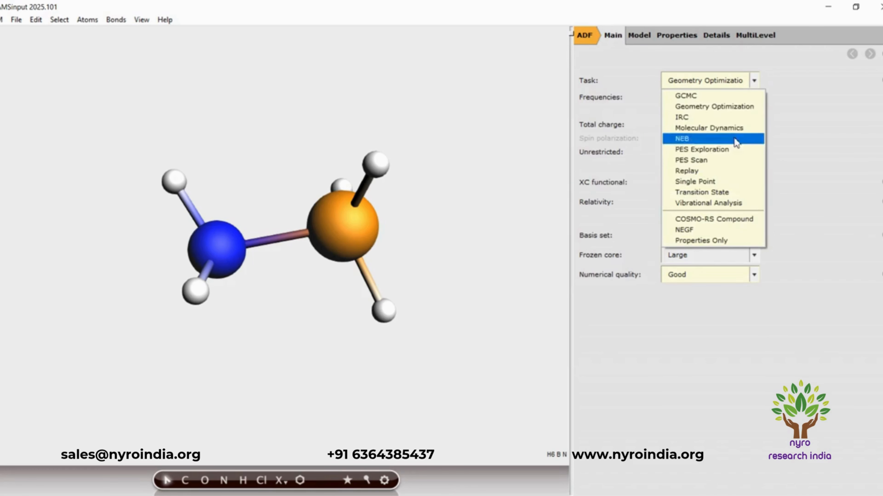
{"action": "left_click", "coordinate": [726, 183]}
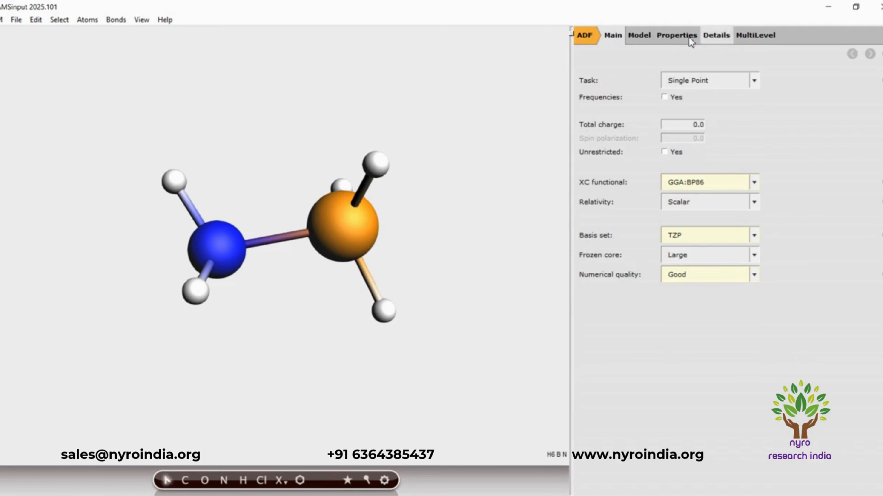
Define a region named NH3 from the nitrogen atom and its three hydrogens, and turn off its graphical display.
{"action": "left_click", "coordinate": [649, 37]}
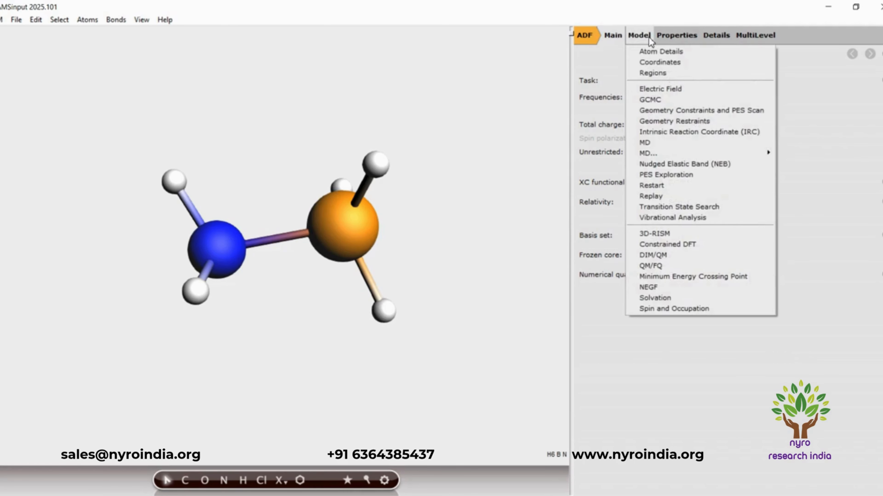
{"action": "left_click", "coordinate": [656, 73]}
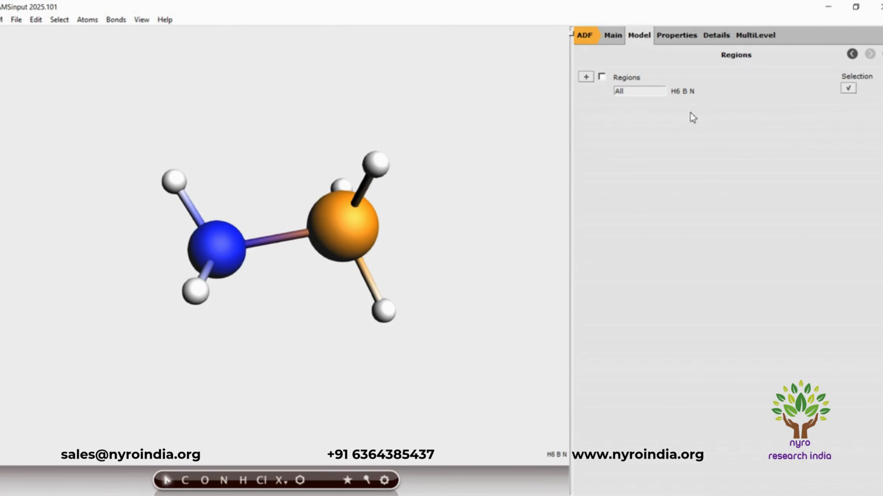
{"action": "left_click_drag", "start_coordinate": [281, 323], "coordinate": [358, 386]}
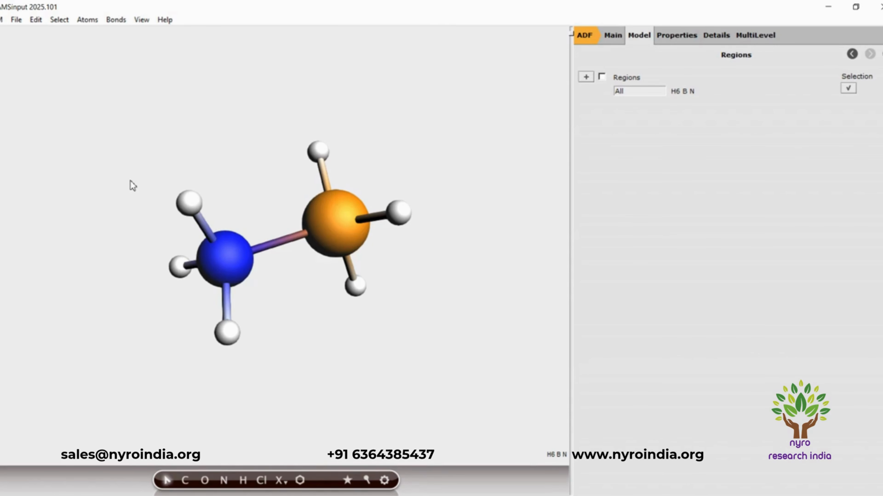
{"action": "left_click_drag", "start_coordinate": [133, 185], "coordinate": [279, 365]}
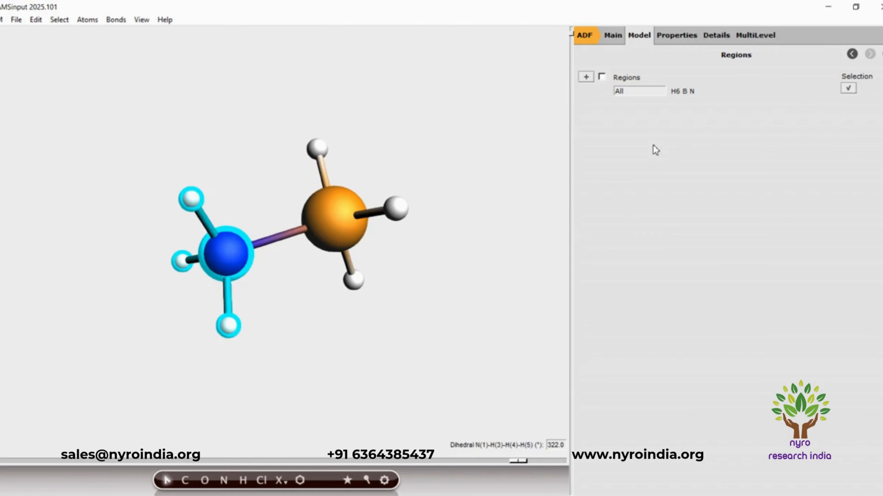
{"action": "left_click", "coordinate": [586, 77]}
{"action": "left_click_drag", "start_coordinate": [651, 105], "coordinate": [611, 106]}
{"action": "type", "text": "N"}
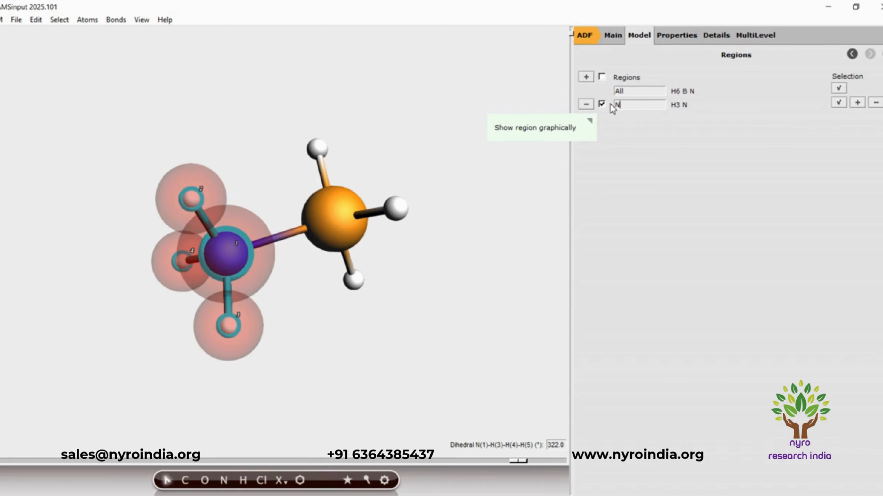
{"action": "type", "text": "H3"}
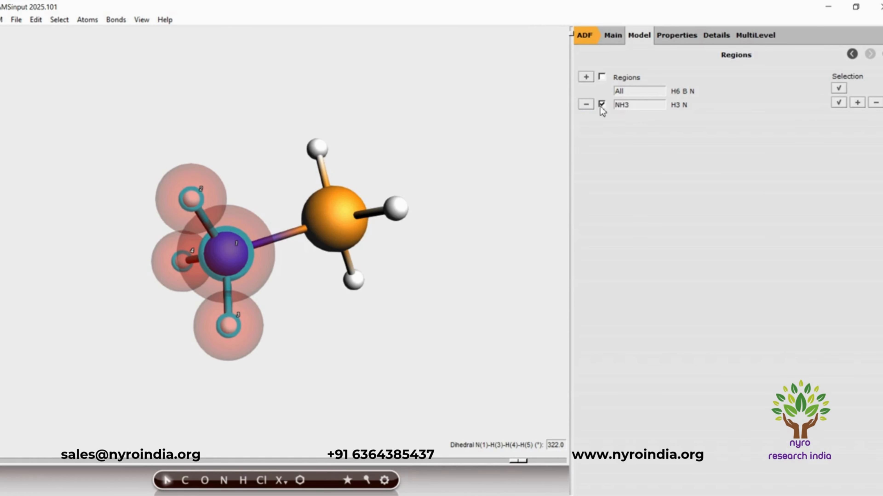
{"action": "left_click", "coordinate": [601, 105]}
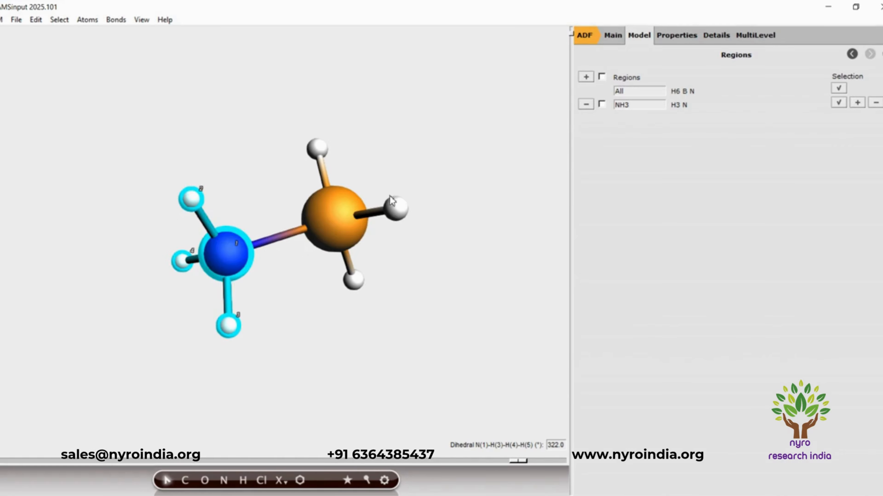
Define a region named BH3 from the boron atom and its three hydrogens, and show both regions graphically.
{"action": "left_click", "coordinate": [423, 180]}
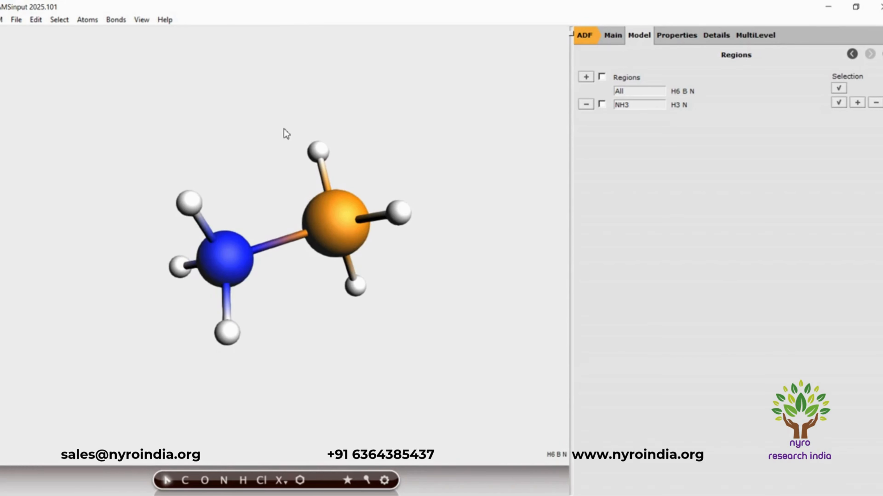
{"action": "left_click_drag", "start_coordinate": [283, 128], "coordinate": [436, 310]}
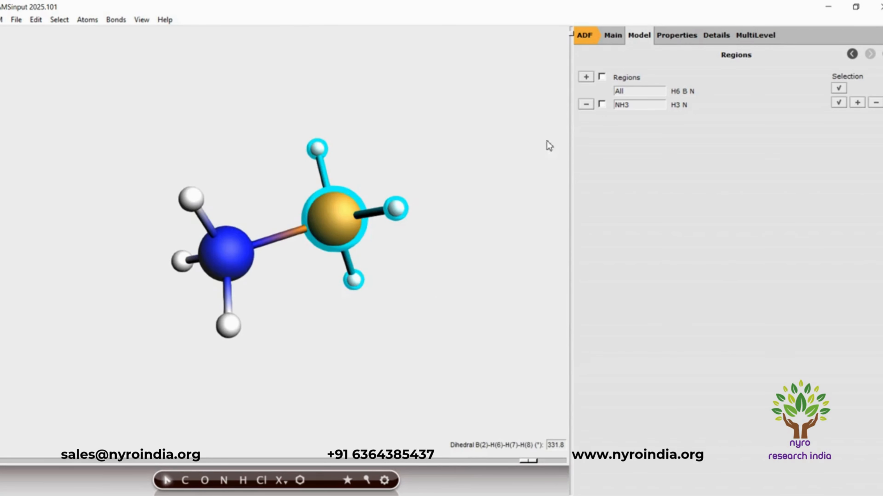
{"action": "left_click", "coordinate": [590, 78]}
{"action": "left_click_drag", "start_coordinate": [647, 119], "coordinate": [611, 120]}
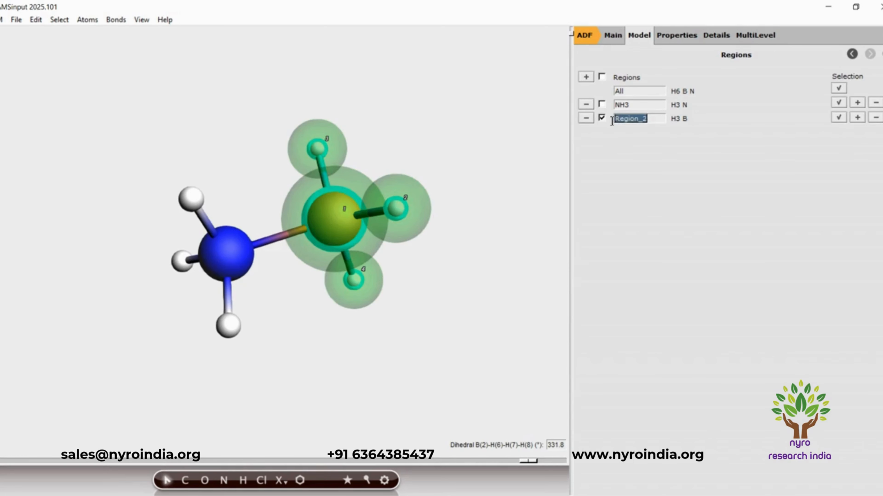
{"action": "type", "text": "BH"}
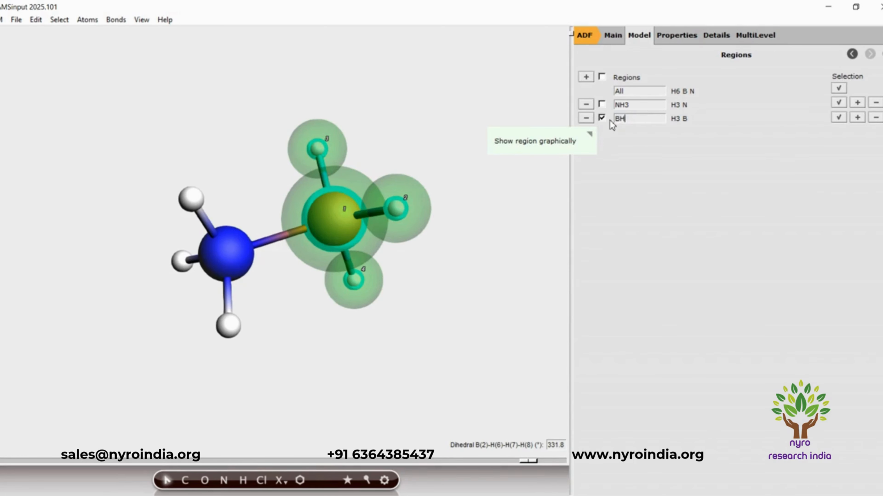
{"action": "type", "text": "3"}
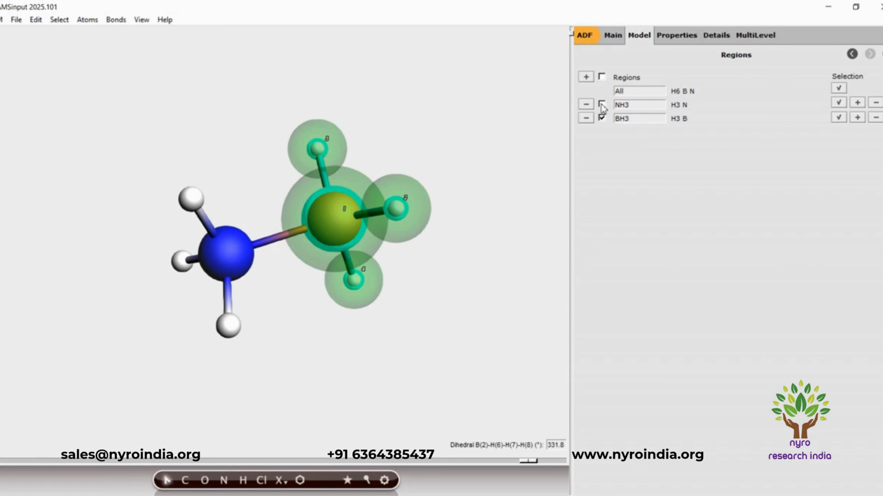
{"action": "left_click", "coordinate": [601, 104]}
{"action": "left_click", "coordinate": [428, 367]}
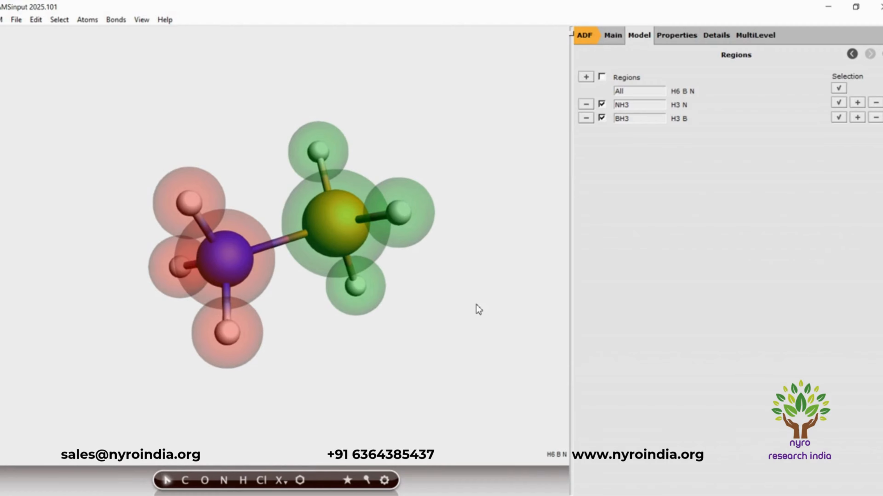
Enable the use of fragments for the NH3 and BH3 regions in the multilevel Fragments settings.
{"action": "left_click", "coordinate": [760, 40]}
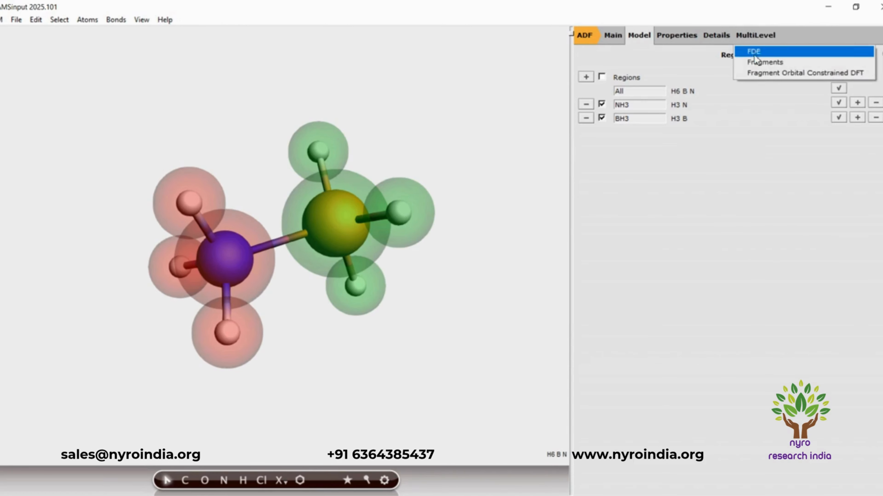
{"action": "left_click", "coordinate": [761, 63]}
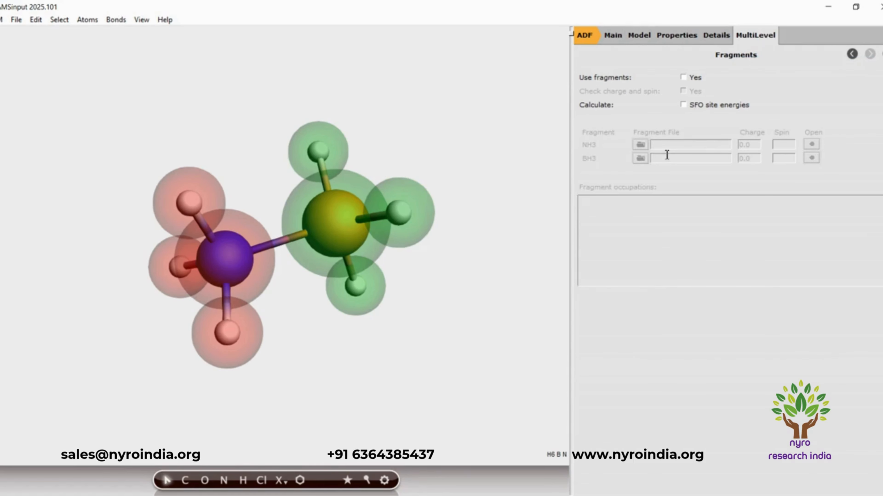
{"action": "left_click", "coordinate": [684, 78]}
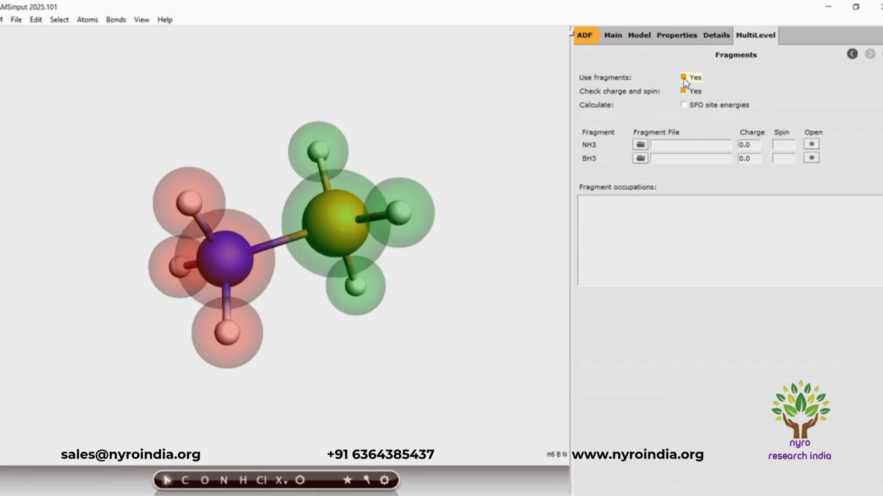
Save the single-point fragment job as Ammonia_Borane_EDA in the EDA01 folder and run it.
{"action": "left_click", "coordinate": [19, 21]}
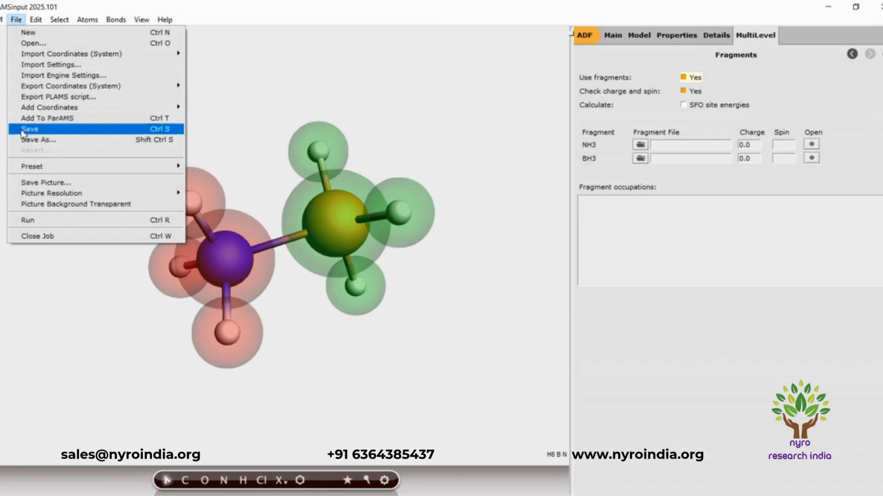
{"action": "left_click", "coordinate": [39, 140]}
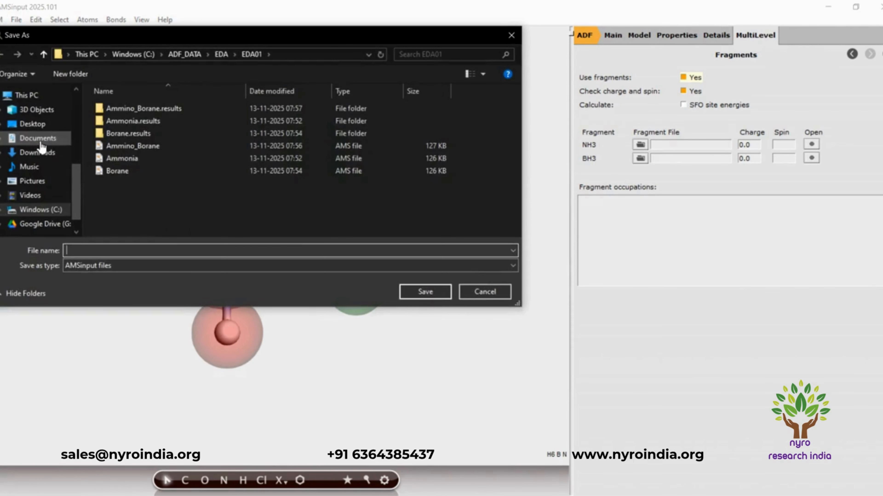
{"action": "left_click", "coordinate": [135, 251]}
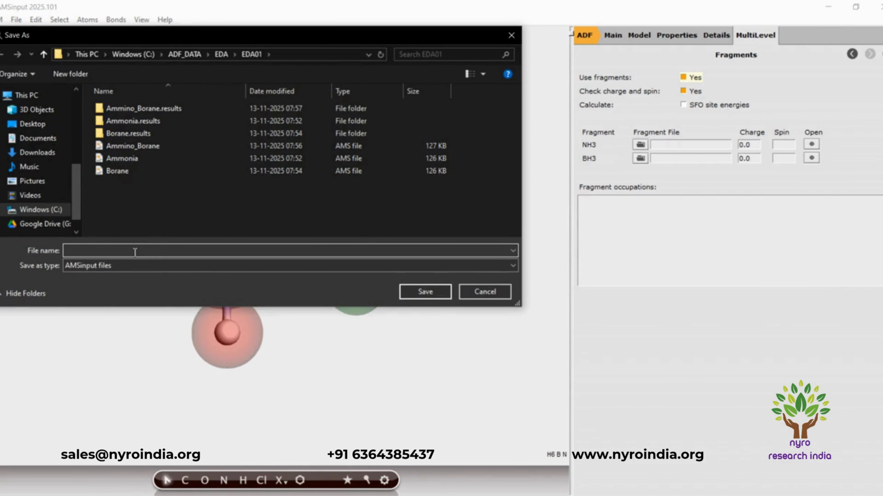
{"action": "type", "text": "Amm"}
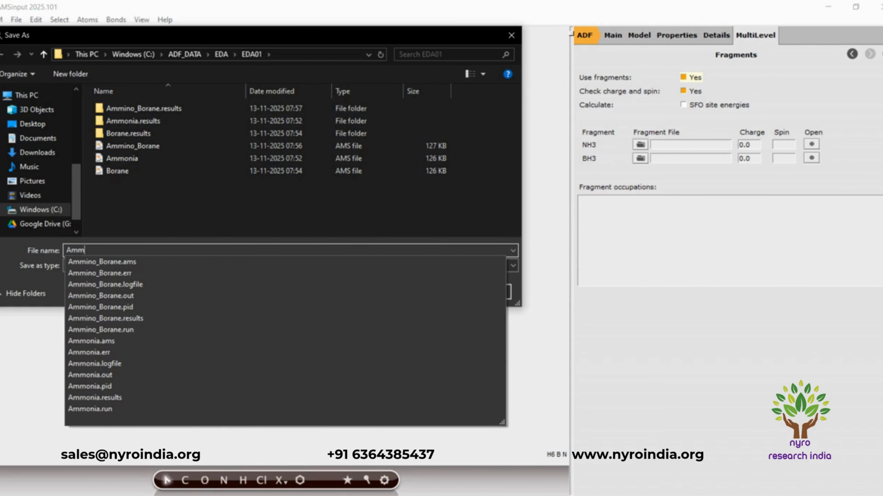
{"action": "type", "text": "onia"}
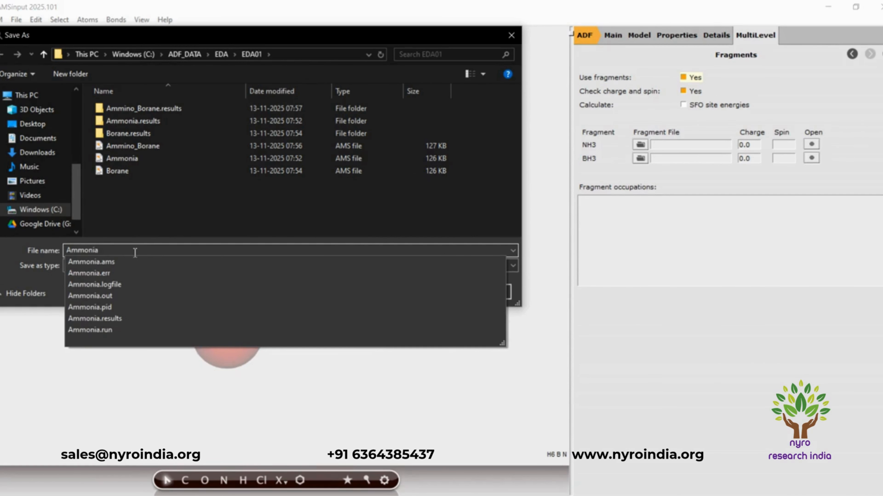
{"action": "type", "text": "_Borane"}
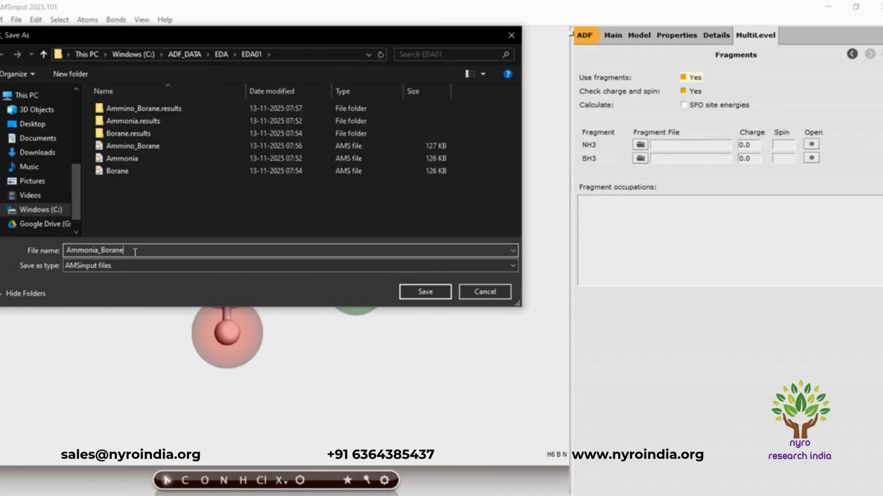
{"action": "type", "text": "_EDA"}
{"action": "left_click", "coordinate": [449, 294]}
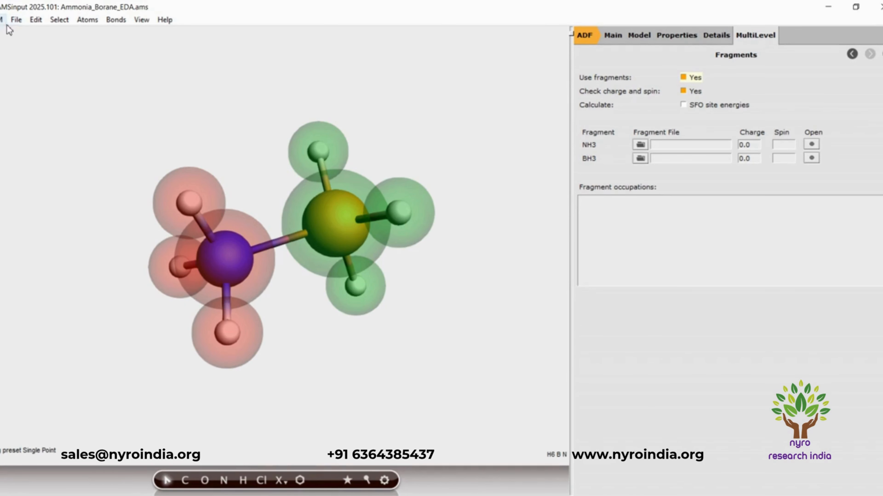
{"action": "left_click", "coordinate": [18, 21]}
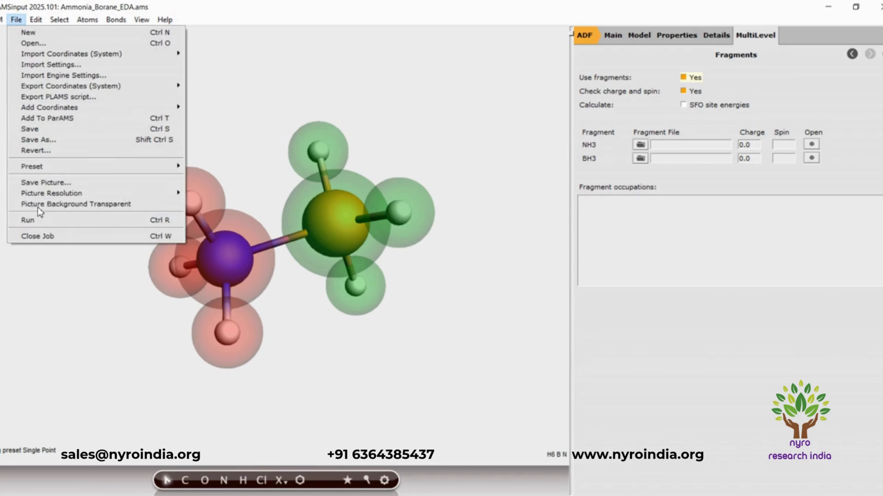
{"action": "left_click", "coordinate": [36, 221]}
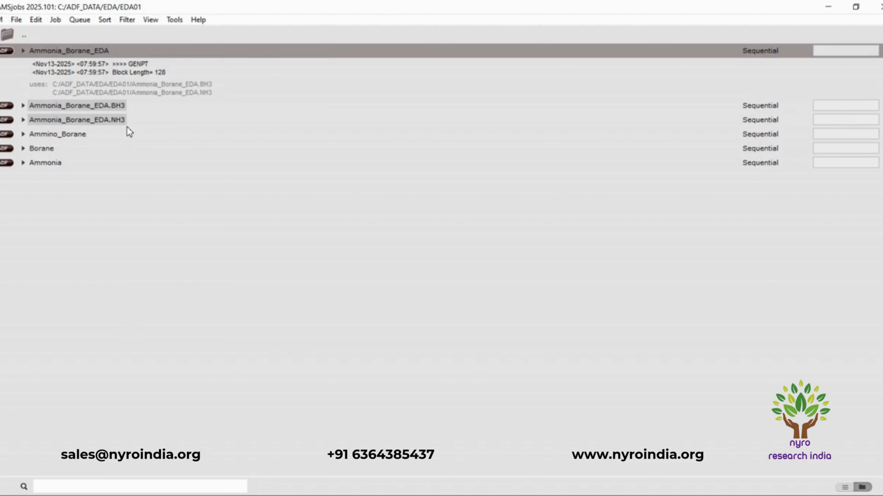
Expand the Ammonia job in AMSjobs to view its local files, and collapse it again.
{"action": "left_click", "coordinate": [23, 164]}
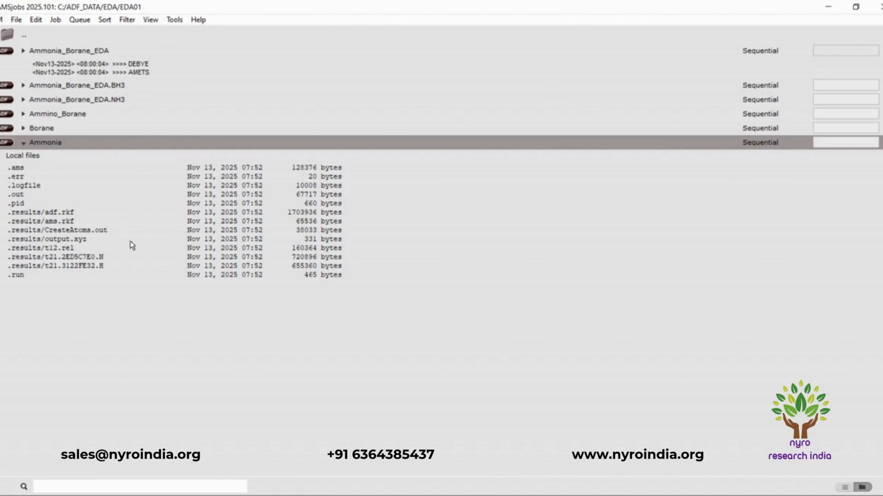
{"action": "left_click", "coordinate": [23, 146]}
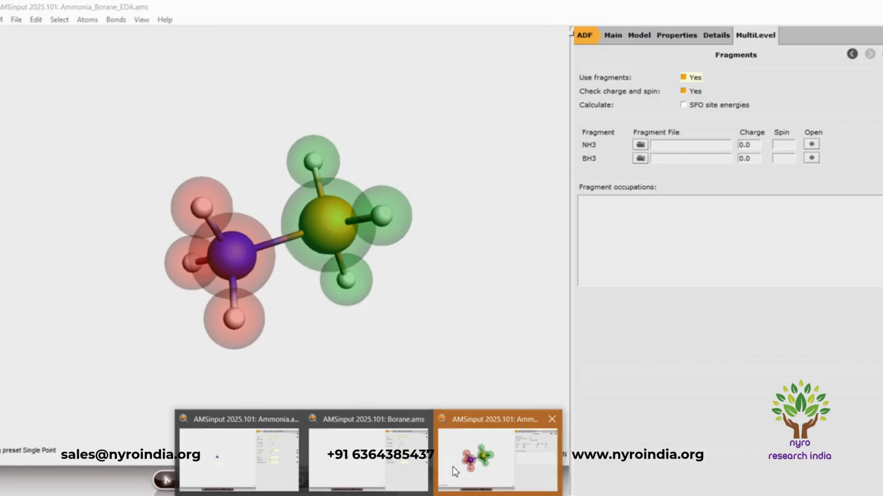
Return to AMSinput for Ammonia_Borane_EDA and open its output at the Bonding Energy Decomposition section.
{"action": "left_click", "coordinate": [457, 470]}
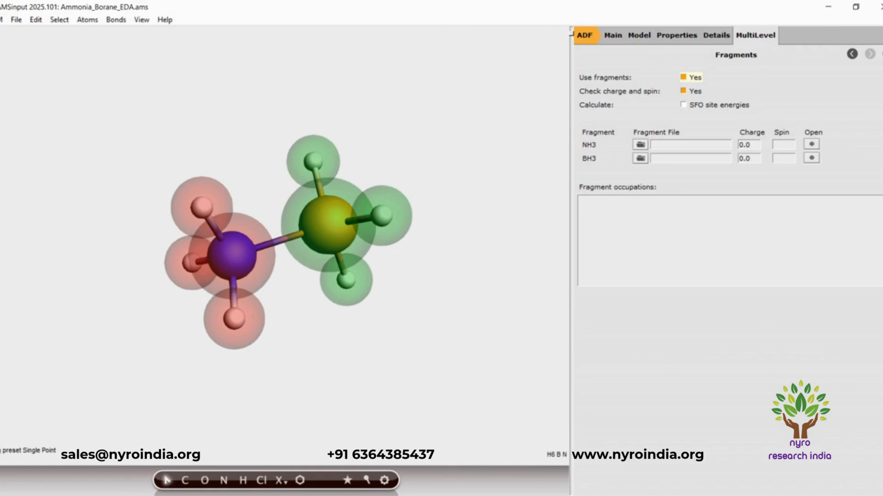
{"action": "left_click", "coordinate": [1, 20]}
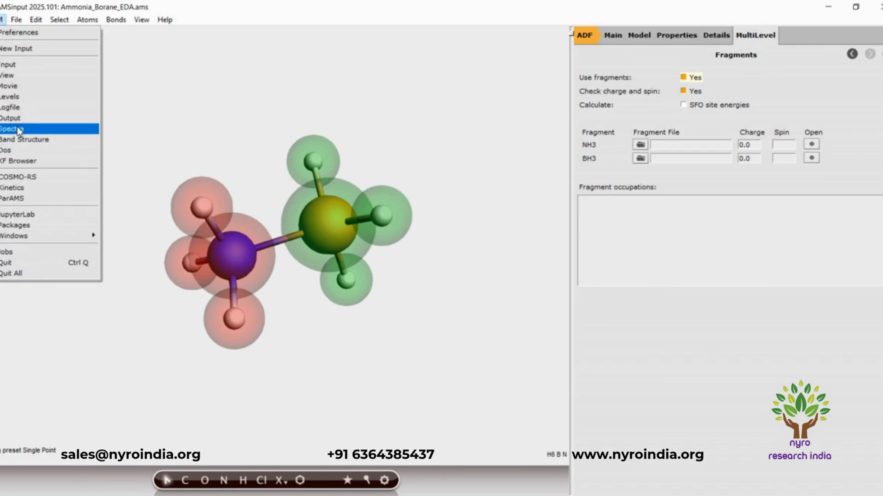
{"action": "left_click", "coordinate": [17, 120]}
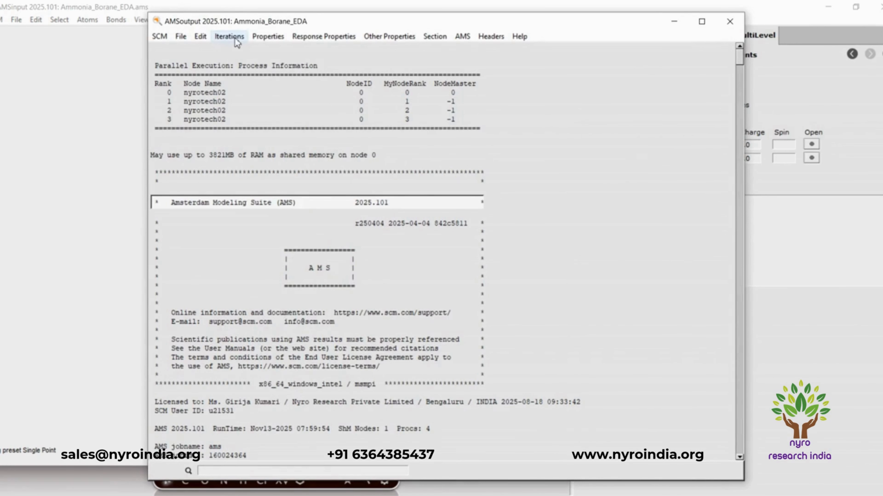
{"action": "left_click", "coordinate": [267, 36]}
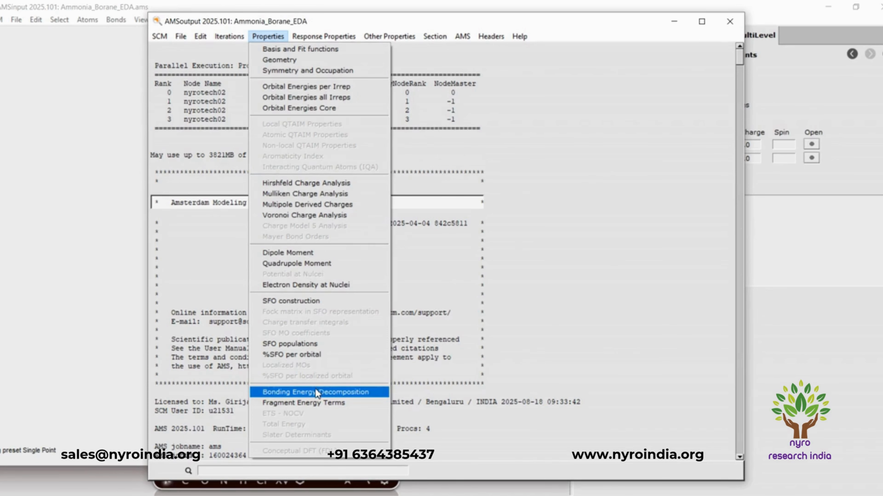
{"action": "left_click", "coordinate": [317, 389]}
Examine the Pauli repulsion, electrostatic, steric and orbital interaction terms, and highlight the Total Bonding Energy in kcal/mol.
{"action": "scroll", "coordinate": [327, 254], "scroll_direction": "down", "scroll_amount": 3}
{"action": "scroll", "coordinate": [328, 255], "scroll_direction": "down", "scroll_amount": 4}
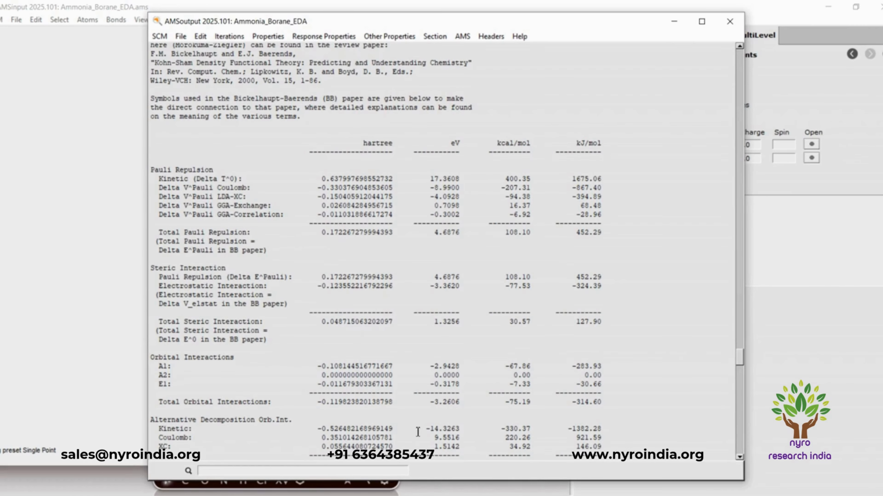
{"action": "scroll", "coordinate": [468, 408], "scroll_direction": "down", "scroll_amount": 1}
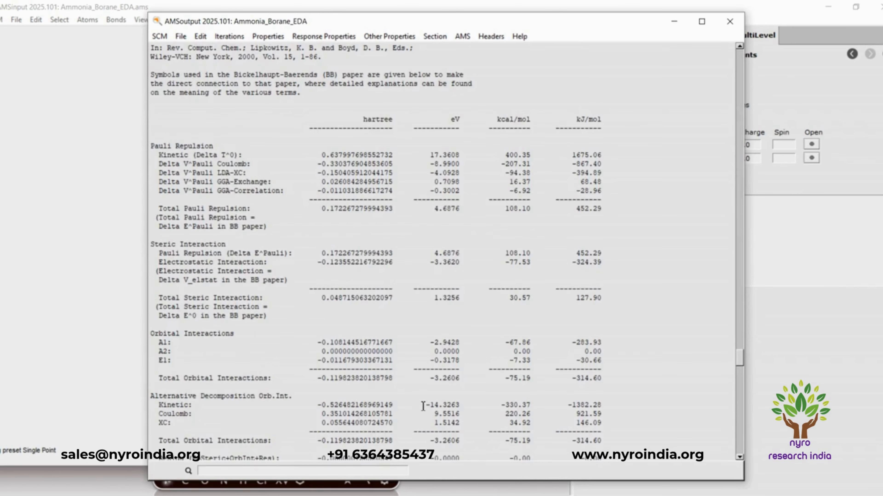
{"action": "scroll", "coordinate": [423, 407], "scroll_direction": "down", "scroll_amount": 1}
{"action": "scroll", "coordinate": [215, 427], "scroll_direction": "down", "scroll_amount": 1}
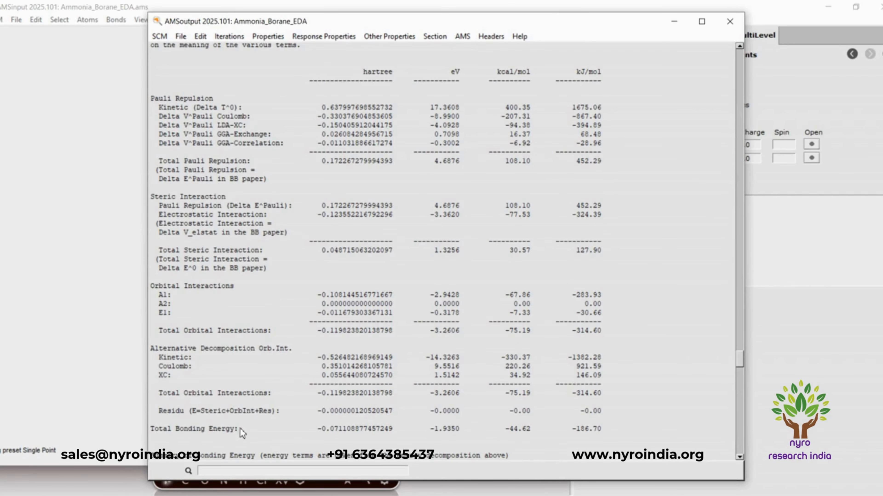
{"action": "left_click_drag", "start_coordinate": [505, 430], "coordinate": [531, 429]}
{"action": "left_click", "coordinate": [528, 458]}
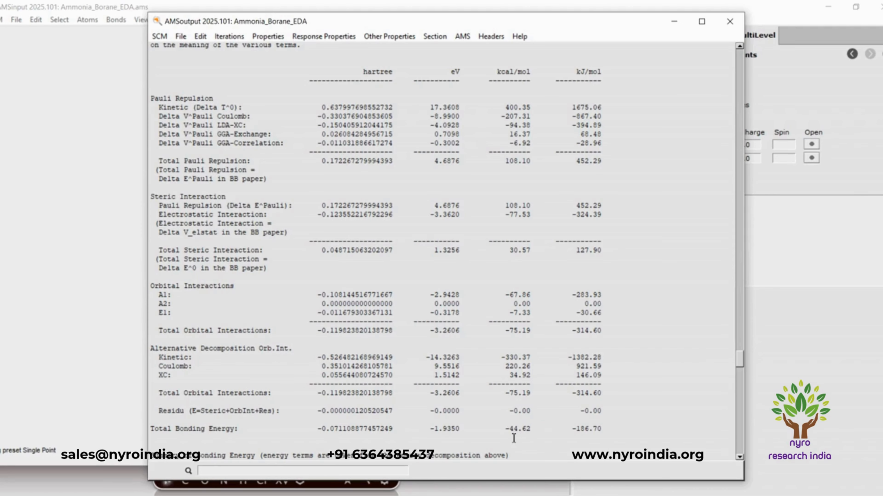